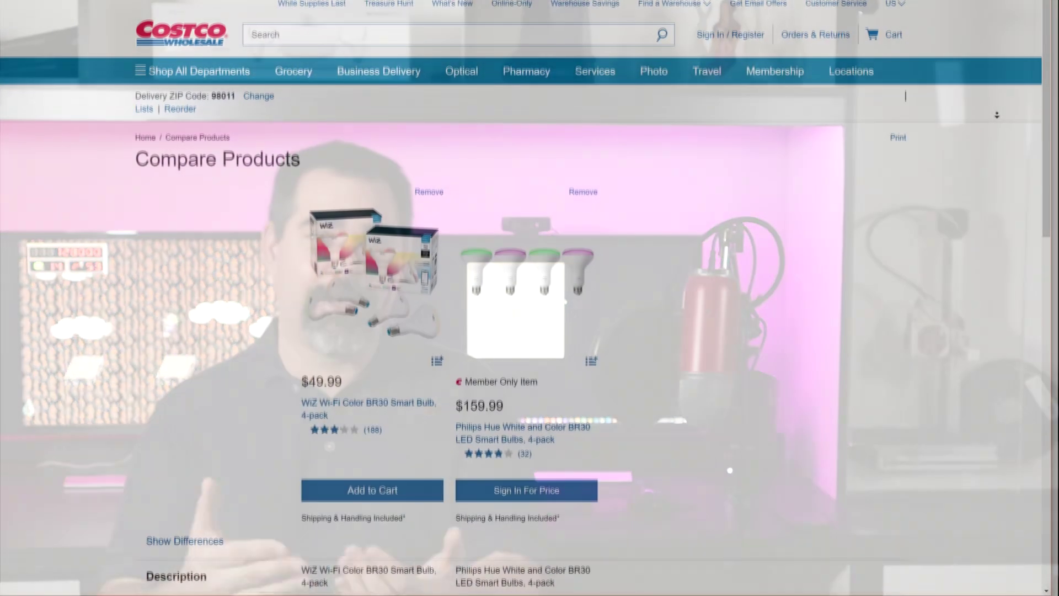
Scroll down the Costco comparison table to review the WiZ and Philips Hue bulb specifications
{"action": "scroll", "coordinate": [996, 126], "scroll_direction": "down", "scroll_amount": 3}
{"action": "scroll", "coordinate": [996, 126], "scroll_direction": "down", "scroll_amount": 2}
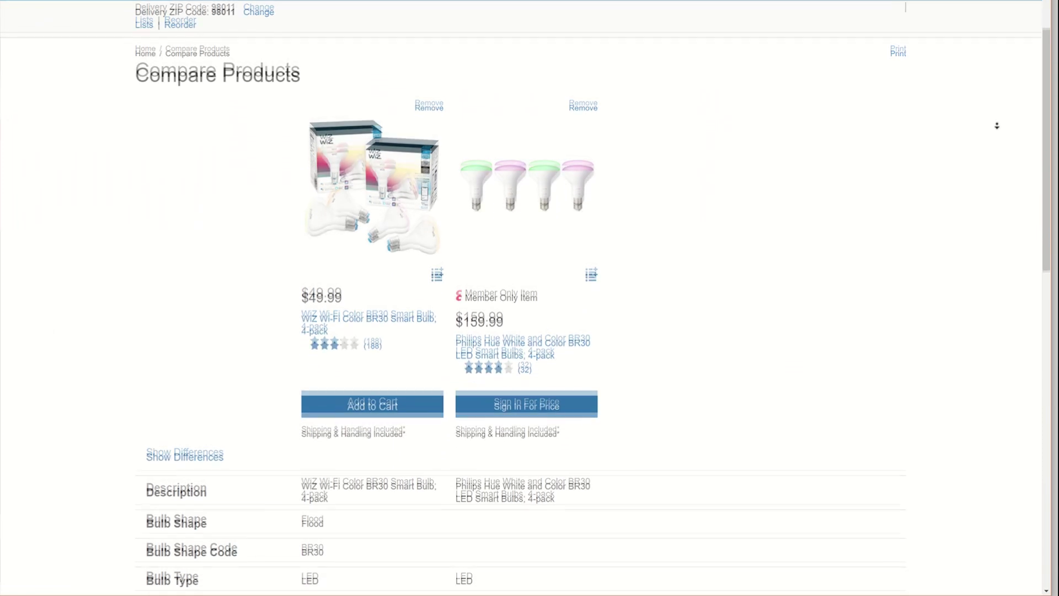
{"action": "scroll", "coordinate": [997, 126], "scroll_direction": "down", "scroll_amount": 2}
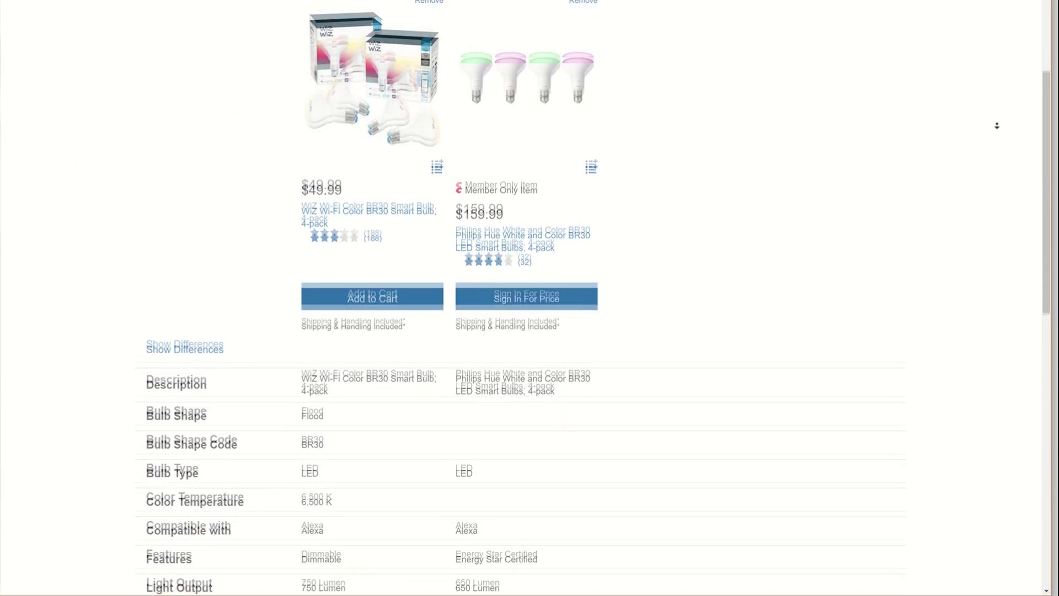
{"action": "scroll", "coordinate": [997, 126], "scroll_direction": "down", "scroll_amount": 2}
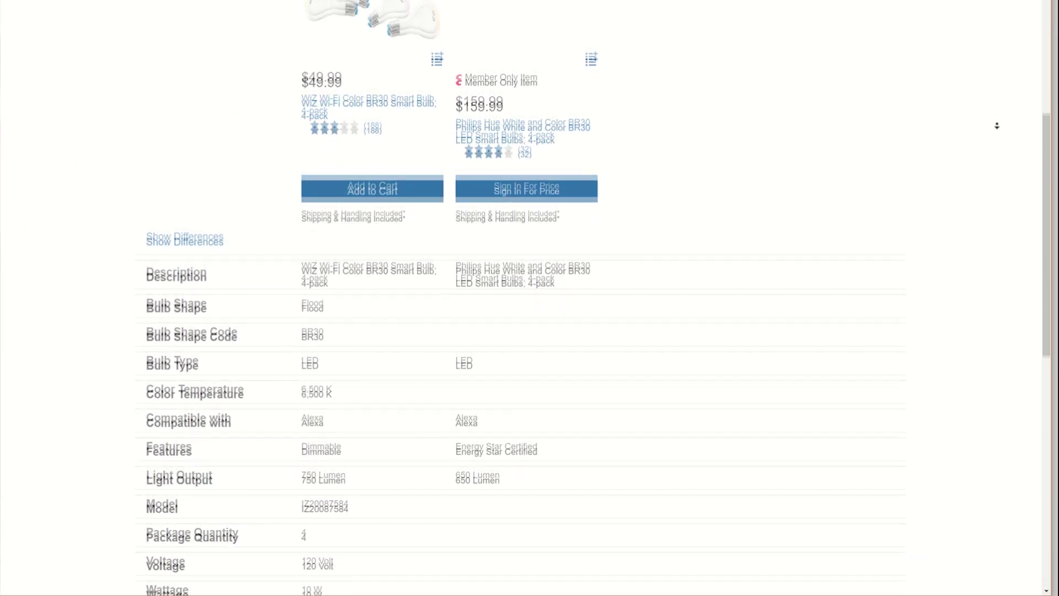
{"action": "scroll", "coordinate": [996, 126], "scroll_direction": "down", "scroll_amount": 2}
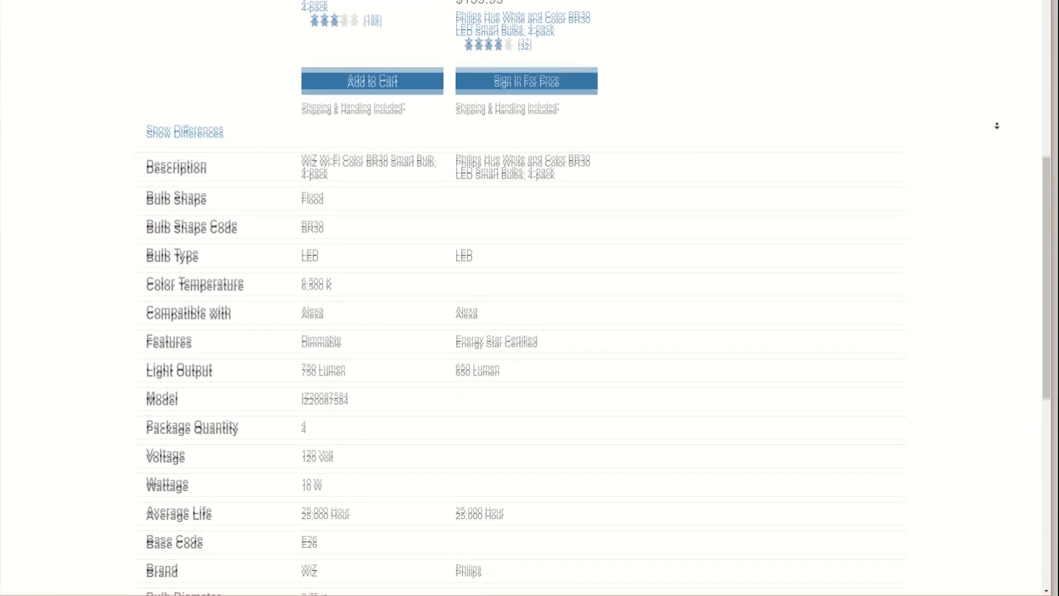
{"action": "scroll", "coordinate": [997, 126], "scroll_direction": "down", "scroll_amount": 1}
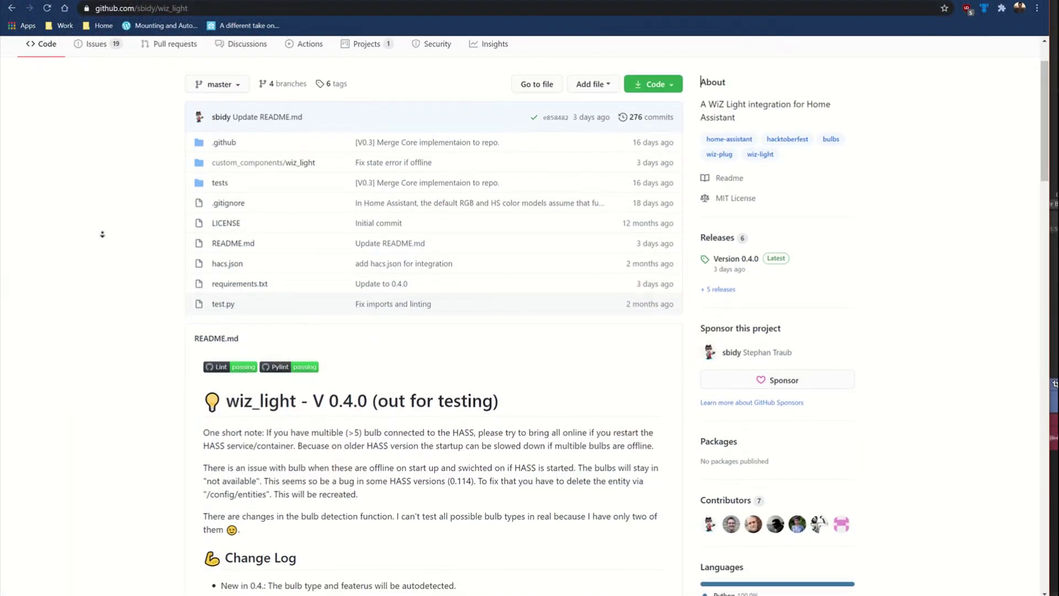
{"action": "scroll", "coordinate": [102, 233], "scroll_direction": "down", "scroll_amount": 2}
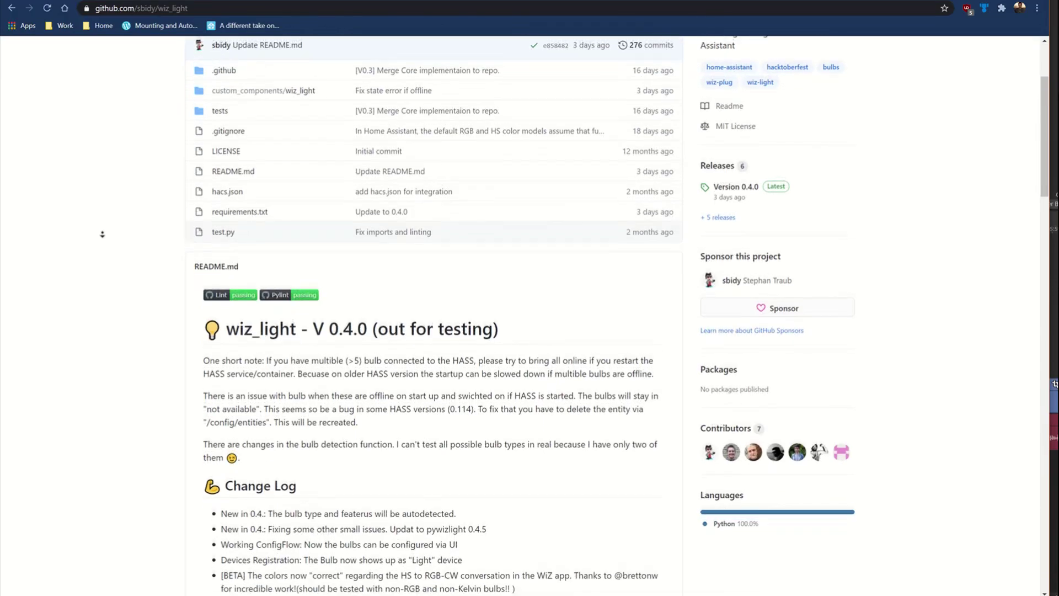
{"action": "scroll", "coordinate": [102, 234], "scroll_direction": "down", "scroll_amount": 2}
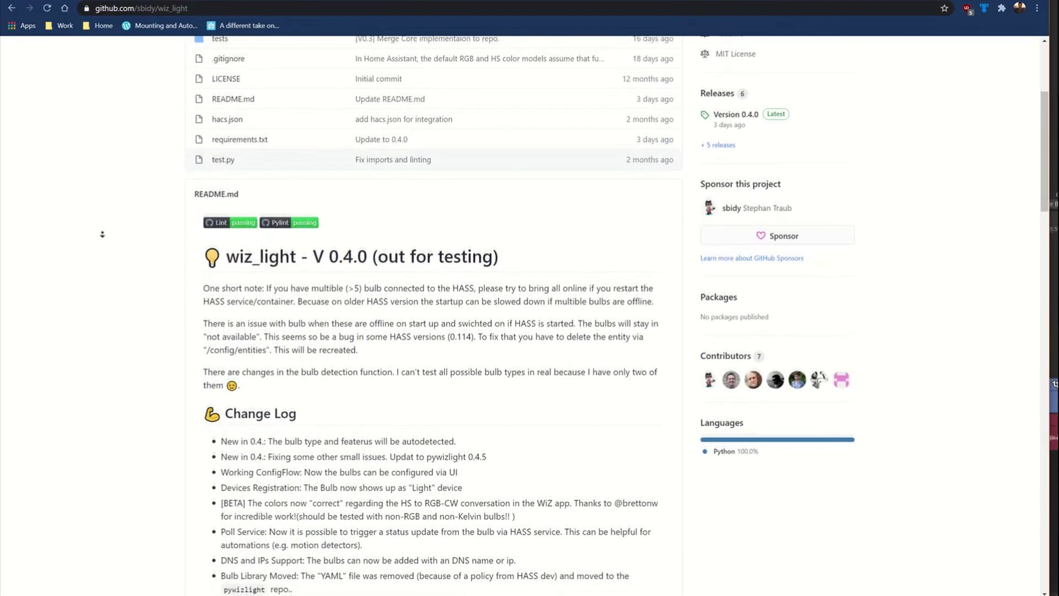
{"action": "scroll", "coordinate": [102, 234], "scroll_direction": "down", "scroll_amount": 2}
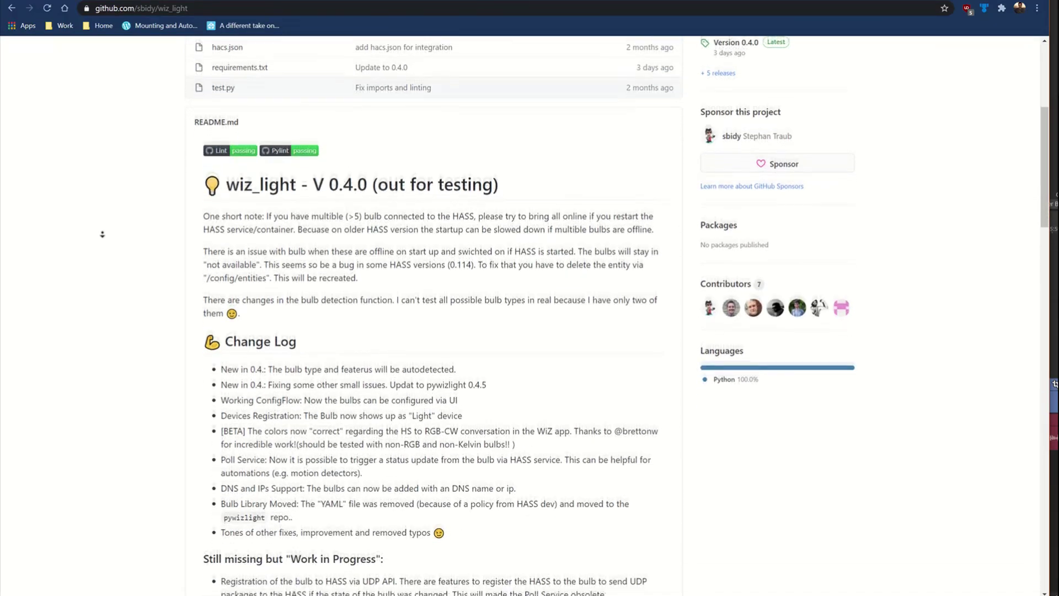
{"action": "scroll", "coordinate": [102, 234], "scroll_direction": "down", "scroll_amount": 1}
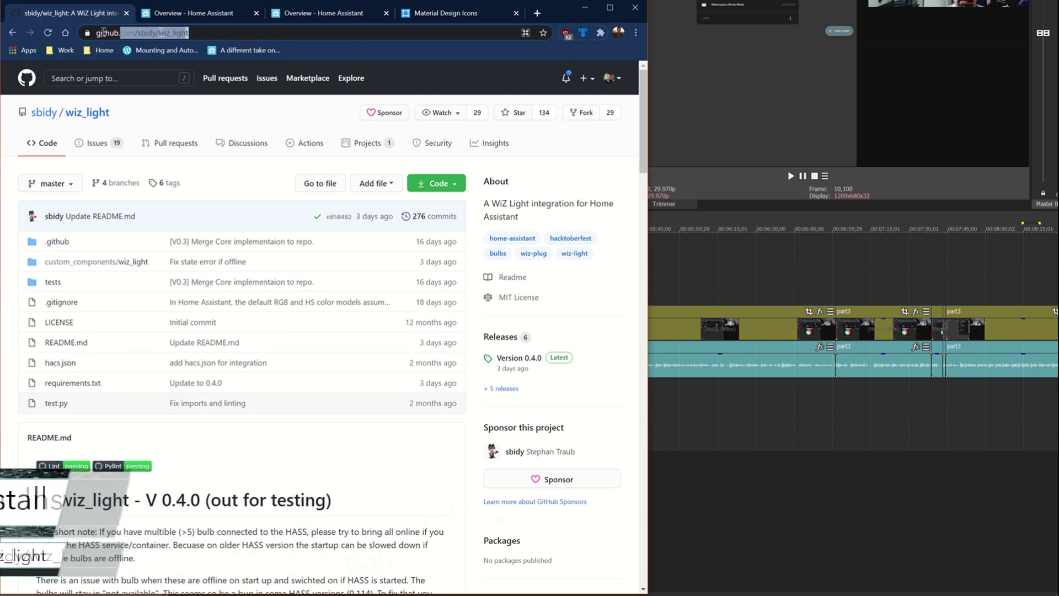
Copy the wiz_light repository address from the browser's address bar
{"action": "right_click", "coordinate": [116, 35]}
{"action": "key", "text": "ctrl+c"}
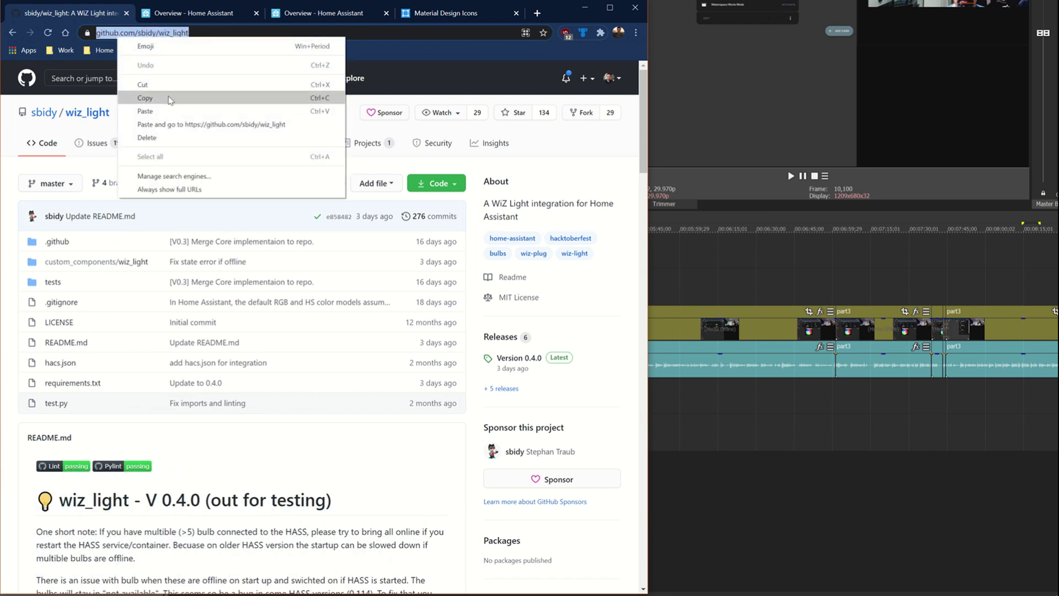
{"action": "left_click", "coordinate": [169, 98]}
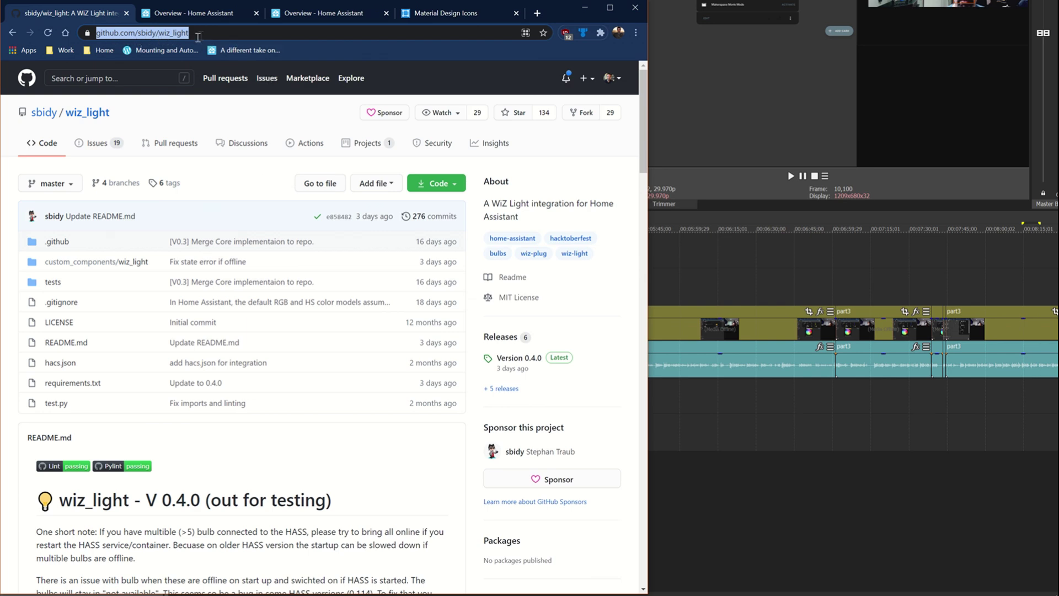
{"action": "scroll", "coordinate": [294, 255], "scroll_direction": "down", "scroll_amount": 7}
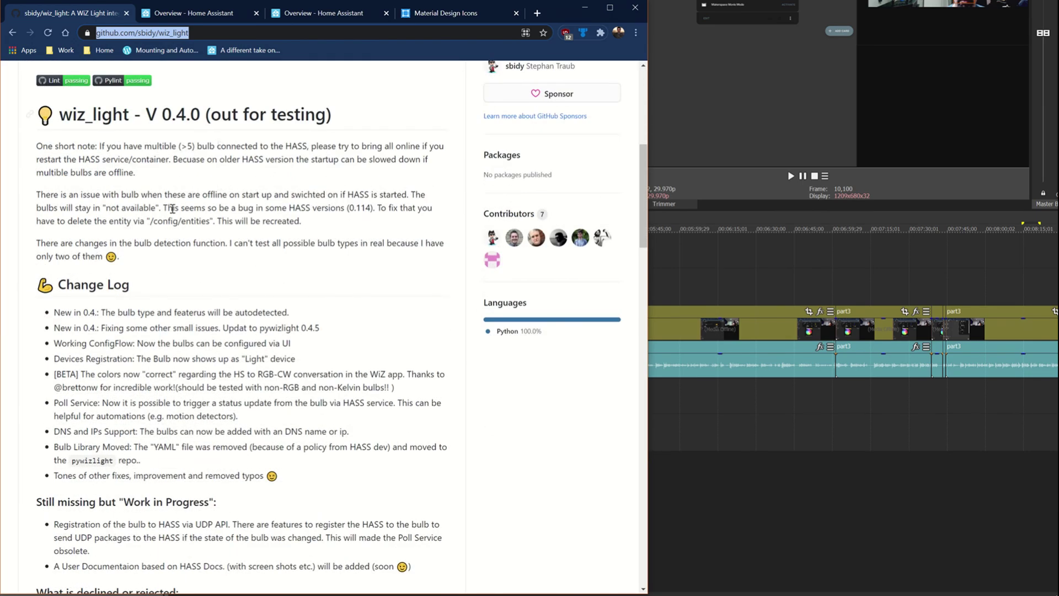
{"action": "scroll", "coordinate": [294, 323], "scroll_direction": "down", "scroll_amount": 2}
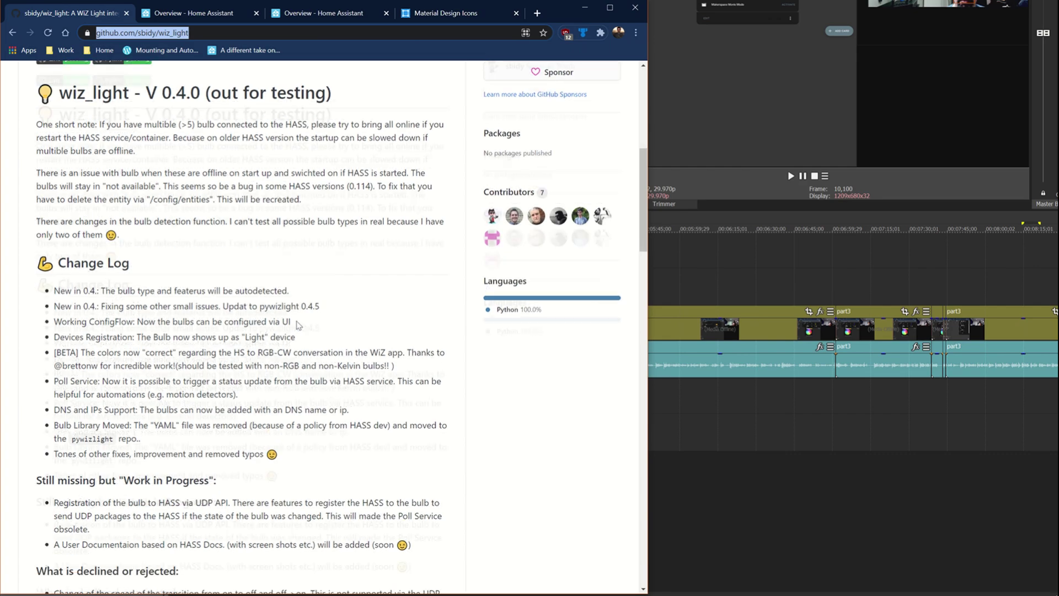
Scroll the README to its Home Assistant configuration, then return to the Home Assistant tab
{"action": "left_click_drag", "start_coordinate": [645, 237], "coordinate": [644, 401]}
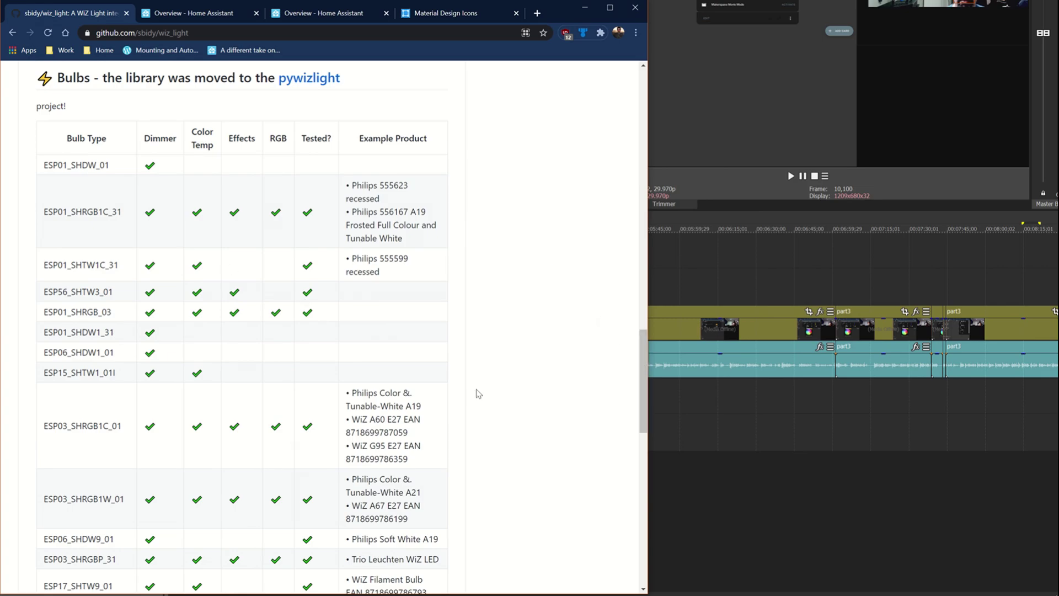
{"action": "left_click_drag", "start_coordinate": [641, 342], "coordinate": [639, 475]}
{"action": "scroll", "coordinate": [522, 444], "scroll_direction": "down", "scroll_amount": 1}
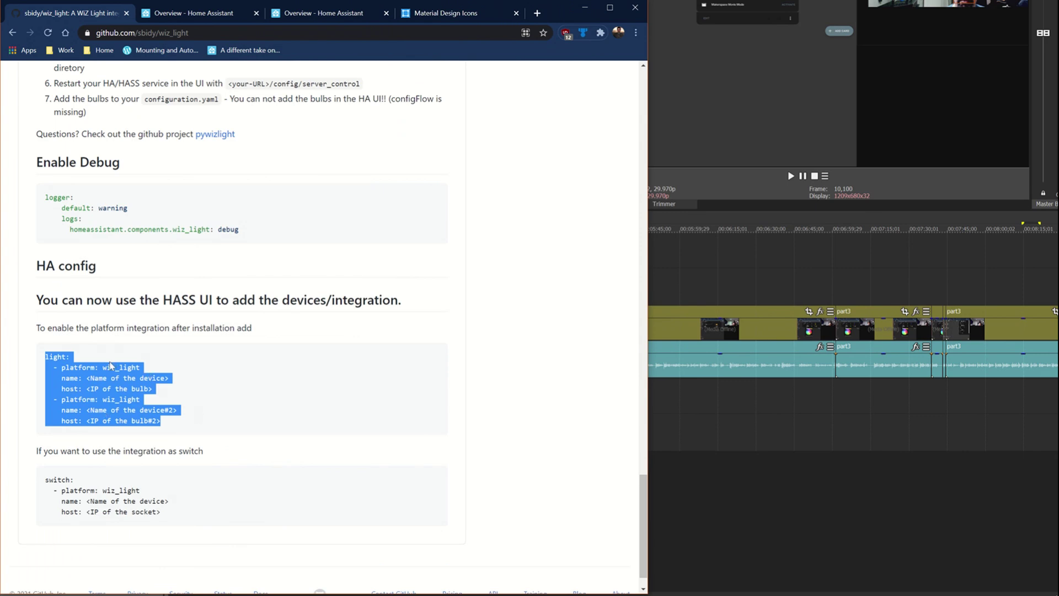
{"action": "left_click", "coordinate": [182, 13]}
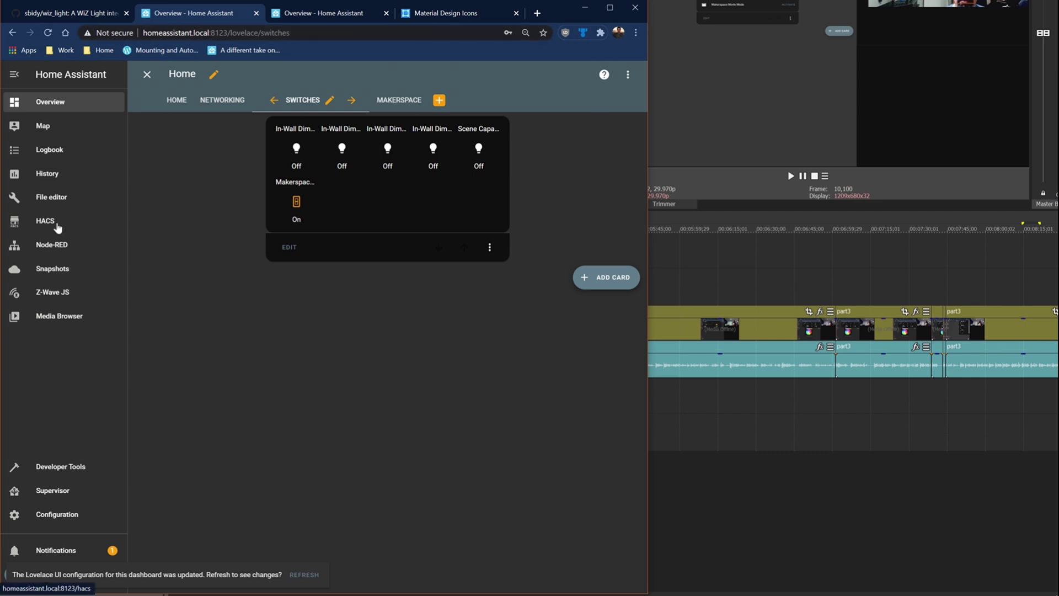
Open the HACS integrations list and briefly browse the repositories available to add
{"action": "left_click", "coordinate": [56, 226]}
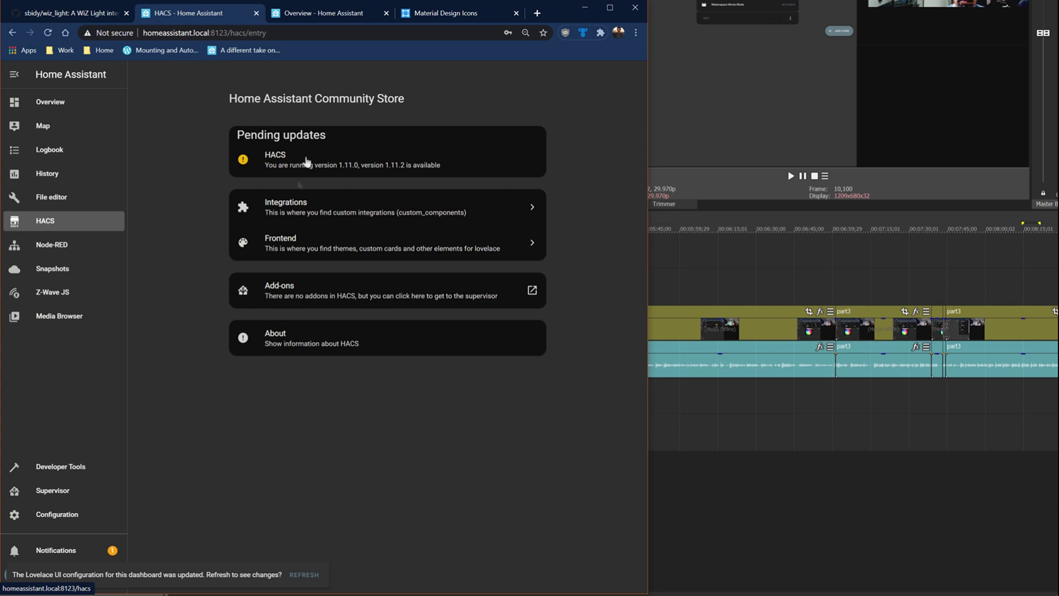
{"action": "left_click", "coordinate": [297, 213]}
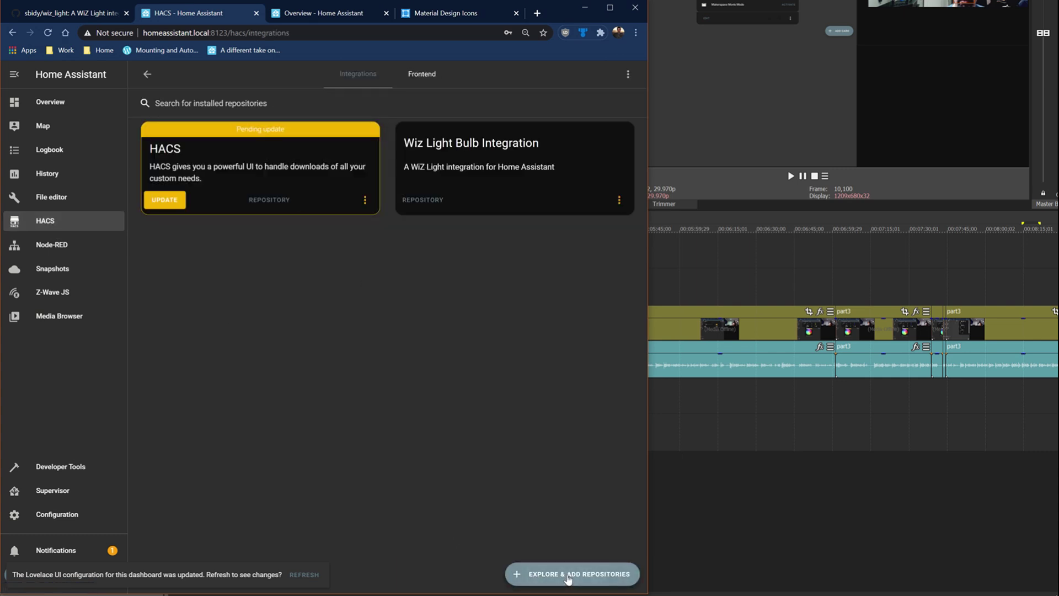
{"action": "left_click", "coordinate": [567, 579]}
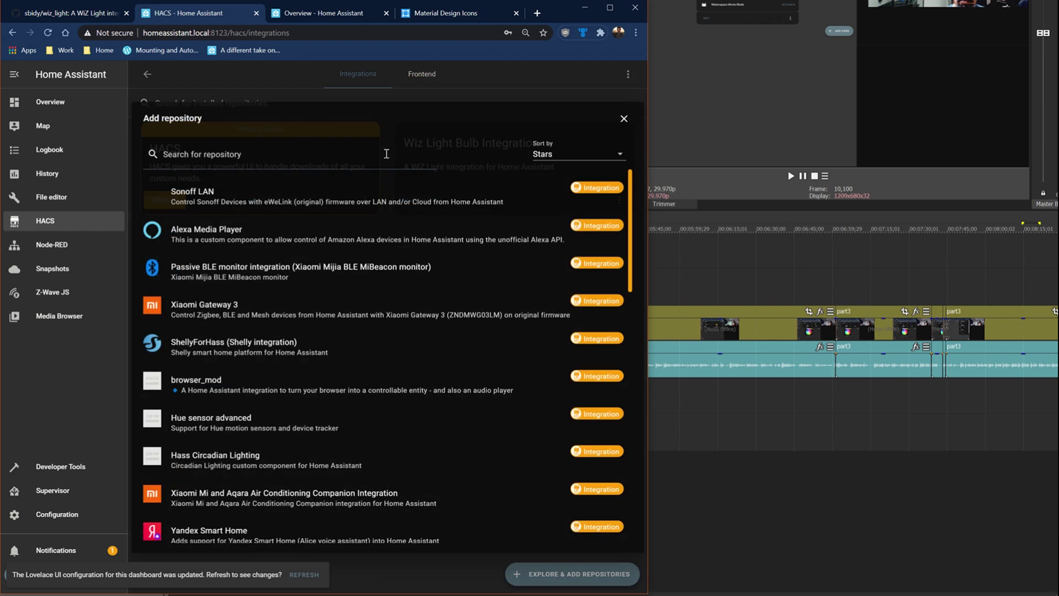
{"action": "left_click", "coordinate": [623, 120]}
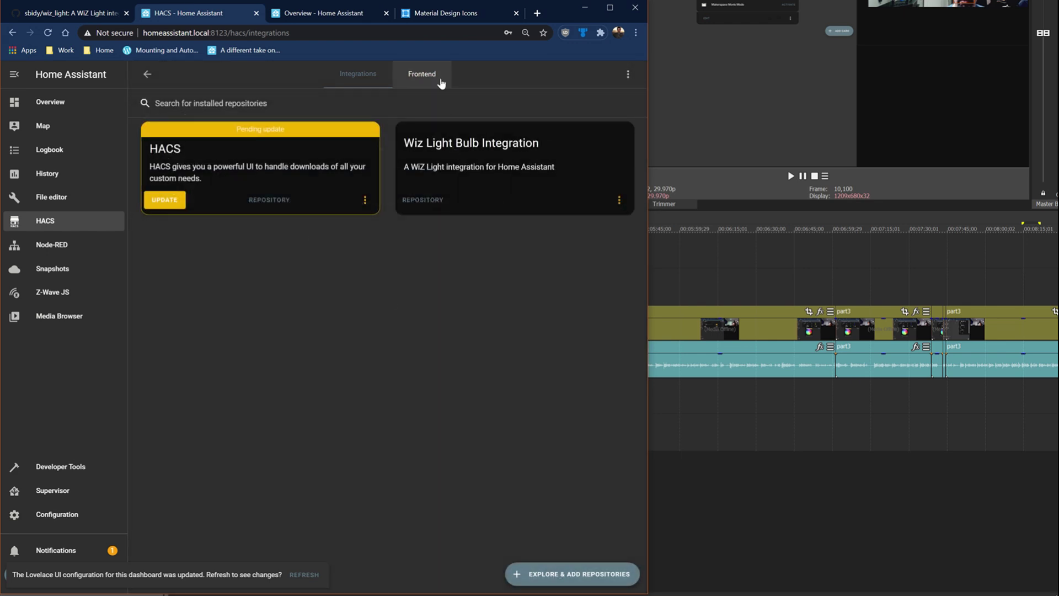
Paste the wiz_light repository address into the HACS custom repositories dialog
{"action": "left_click", "coordinate": [628, 76]}
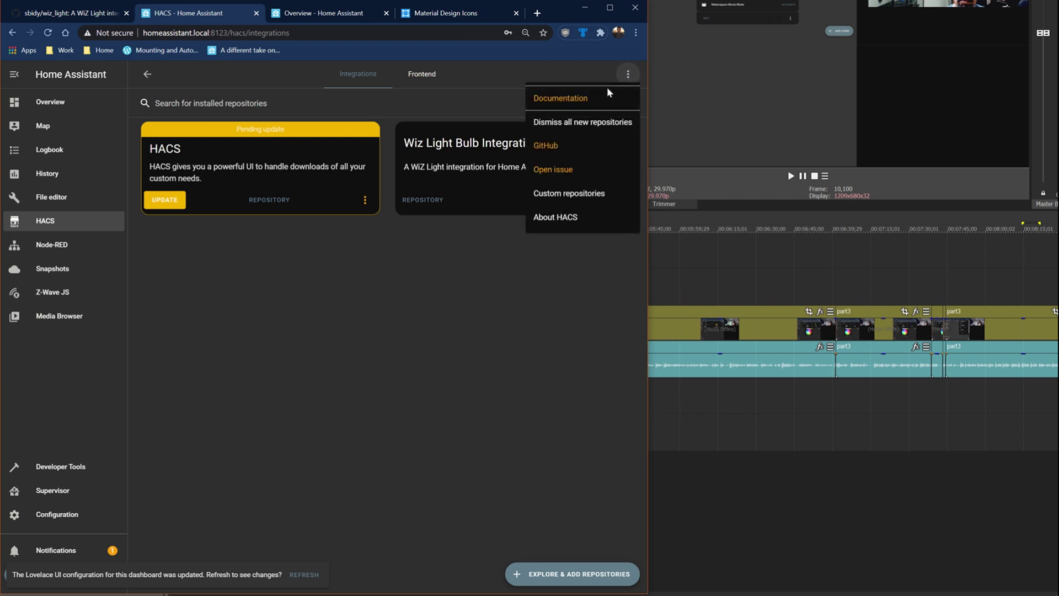
{"action": "left_click", "coordinate": [571, 194]}
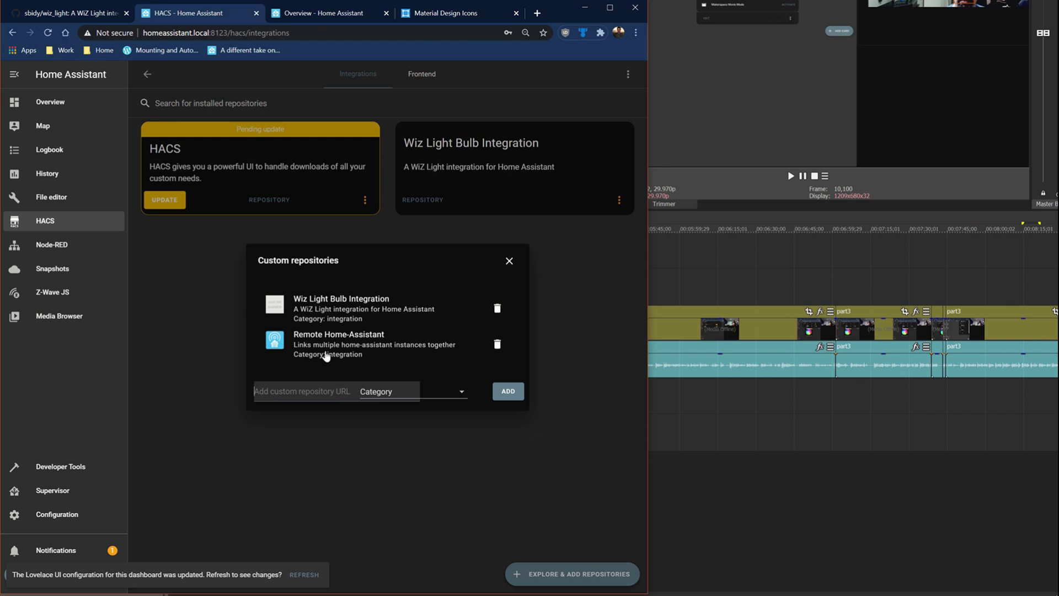
{"action": "key", "text": "ctrl+v"}
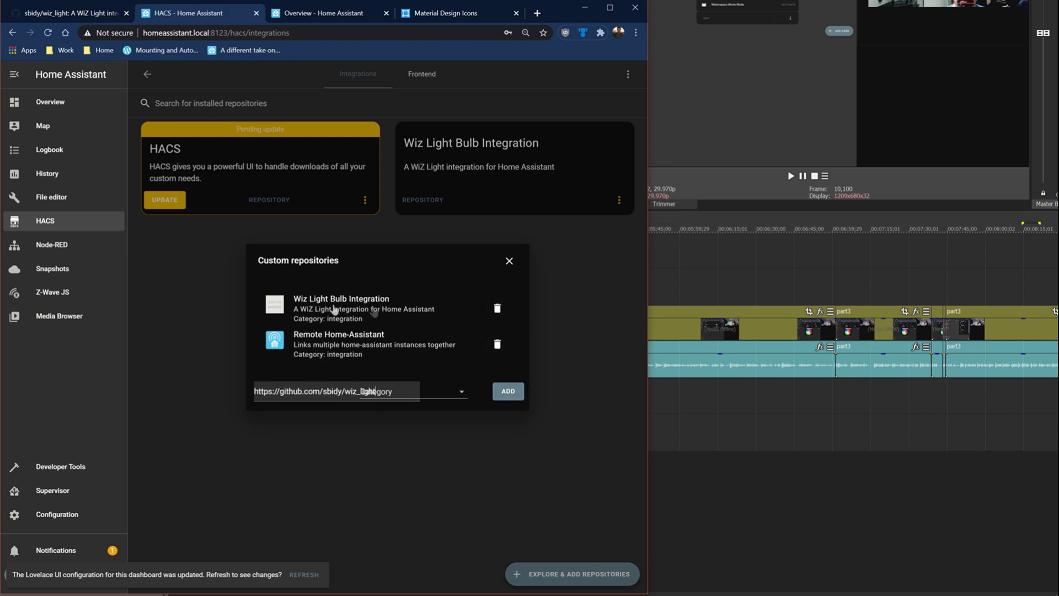
{"action": "left_click", "coordinate": [509, 262]}
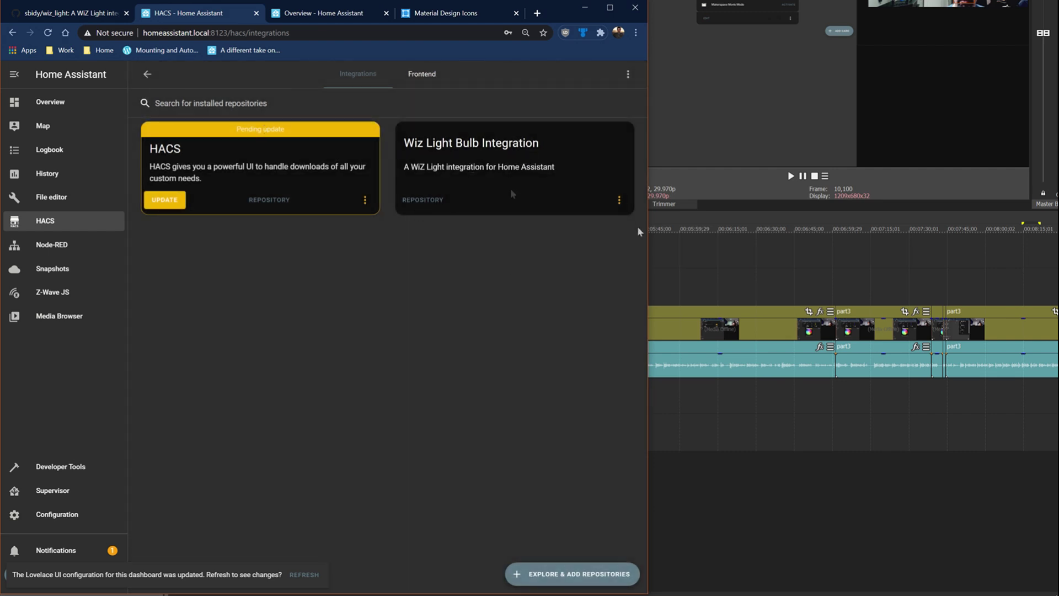
Search the HACS repositories for 'wiz', then go to the File editor
{"action": "left_click", "coordinate": [566, 575]}
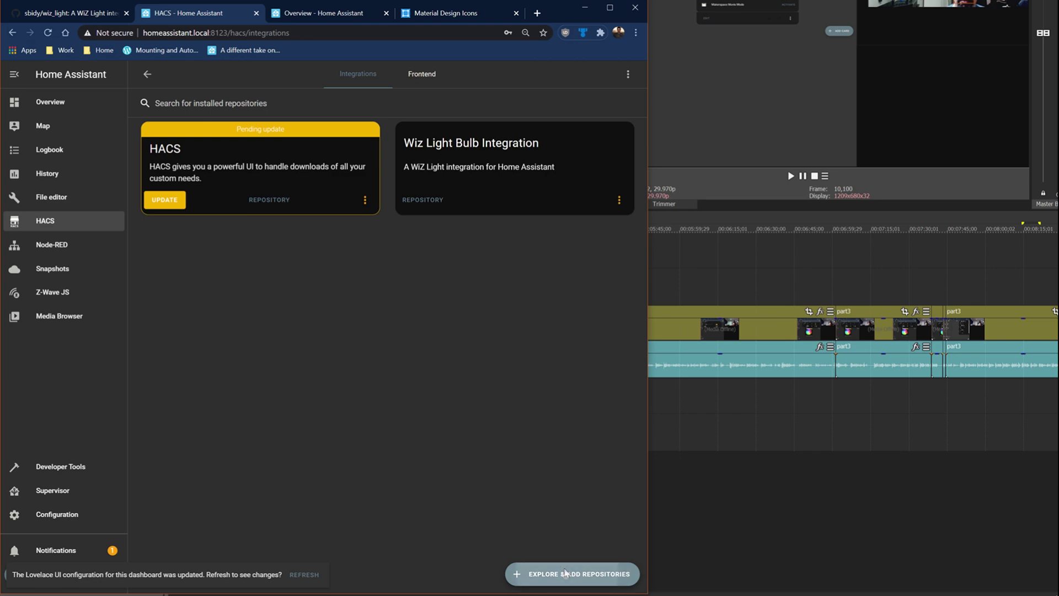
{"action": "type", "text": "wiz"}
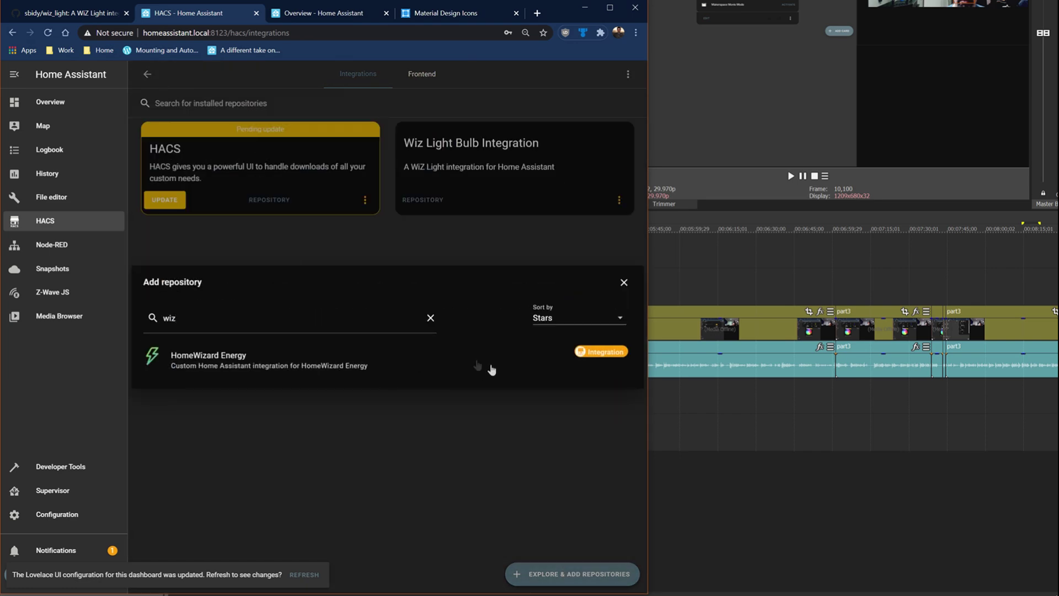
{"action": "left_click", "coordinate": [478, 432]}
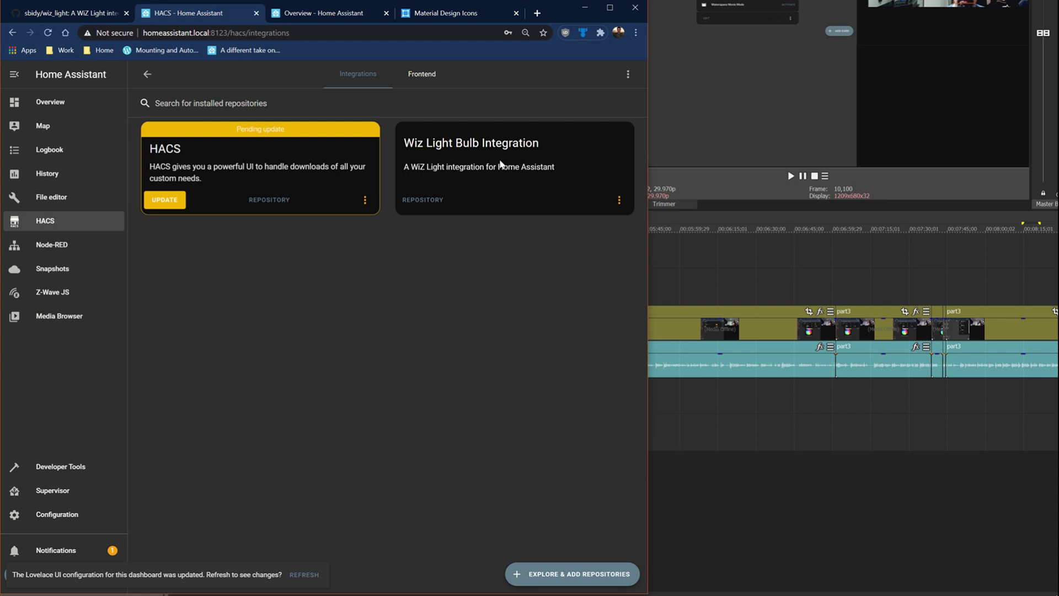
{"action": "left_click", "coordinate": [58, 197]}
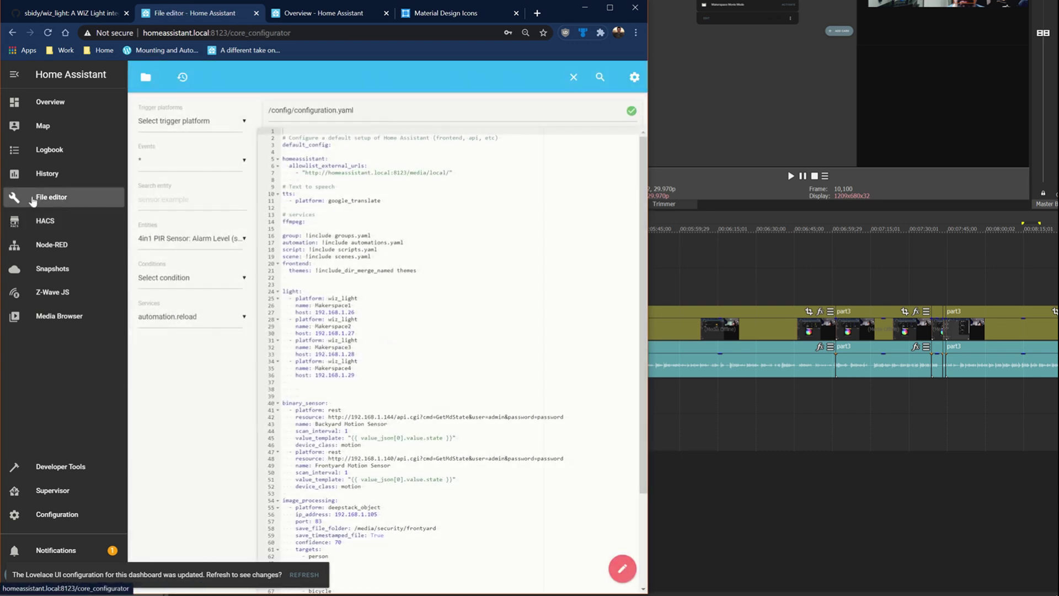
Select the light: block of four wiz_light entries in configuration.yaml, then open Configuration
{"action": "left_click_drag", "start_coordinate": [282, 292], "coordinate": [367, 375]}
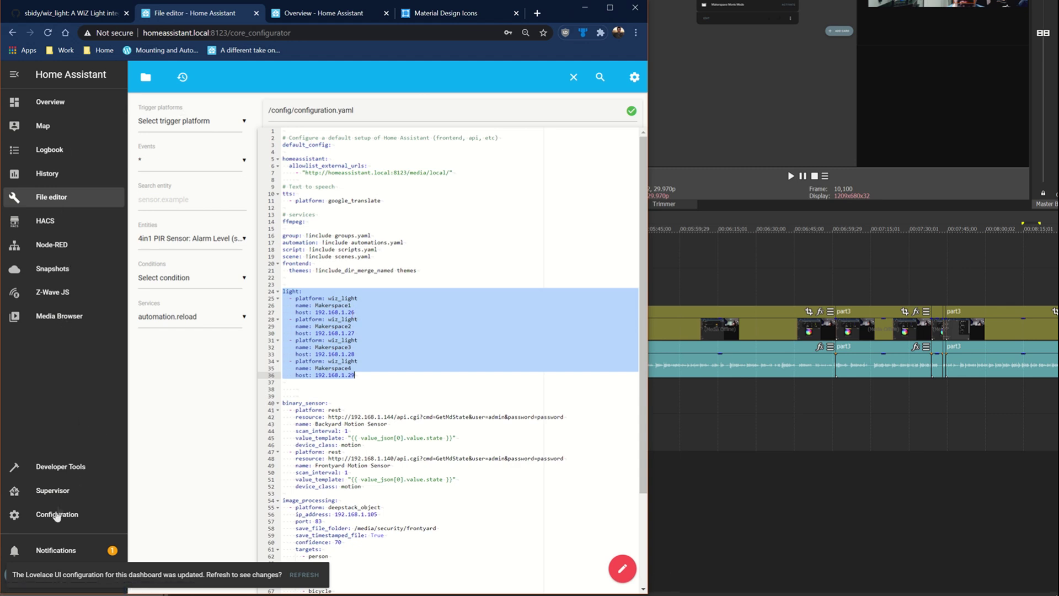
{"action": "left_click", "coordinate": [58, 516]}
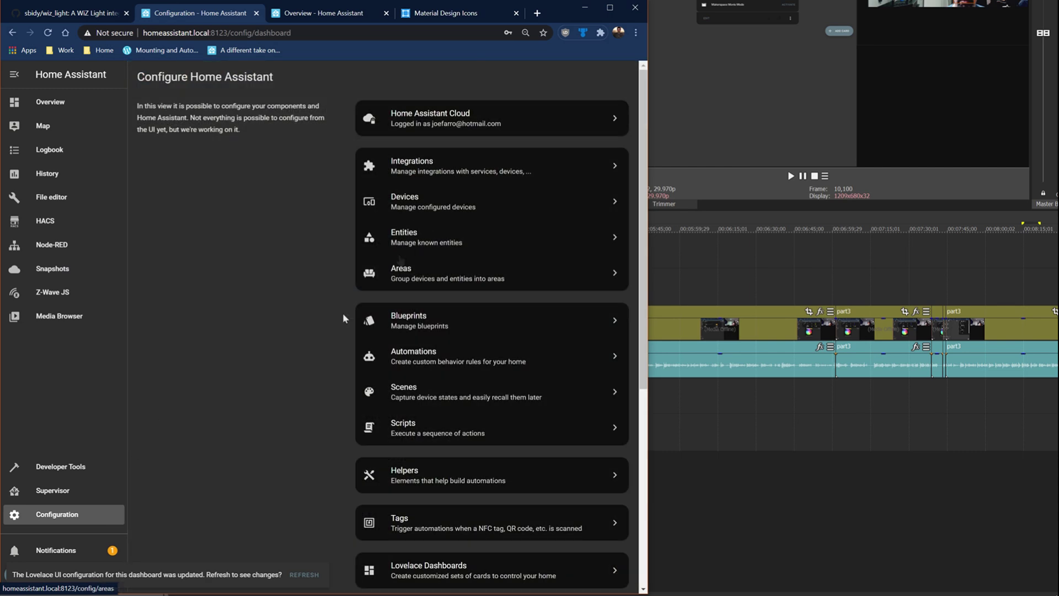
Search entities for the Makerspace lights and view light.makerspace1's settings and controls
{"action": "left_click", "coordinate": [441, 241]}
{"action": "left_click", "coordinate": [232, 113]}
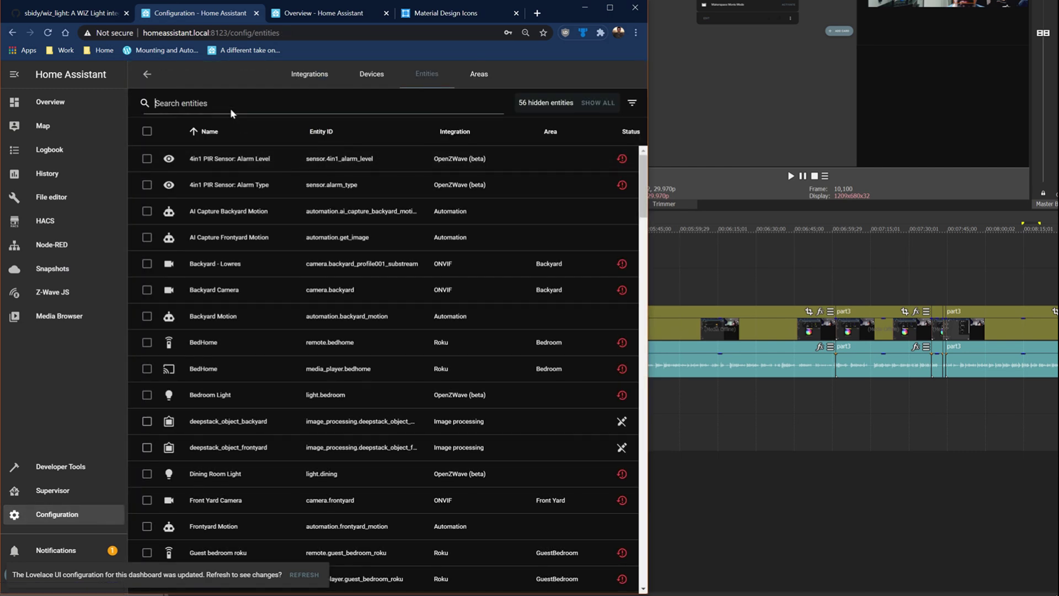
{"action": "type", "text": "maerk"}
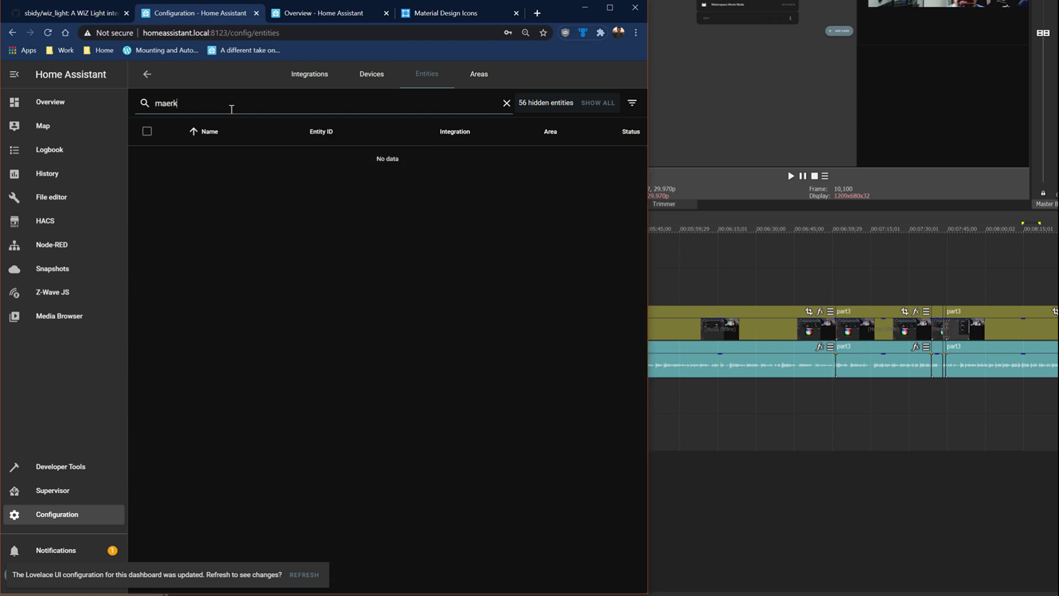
{"action": "type", "text": "kerspace"}
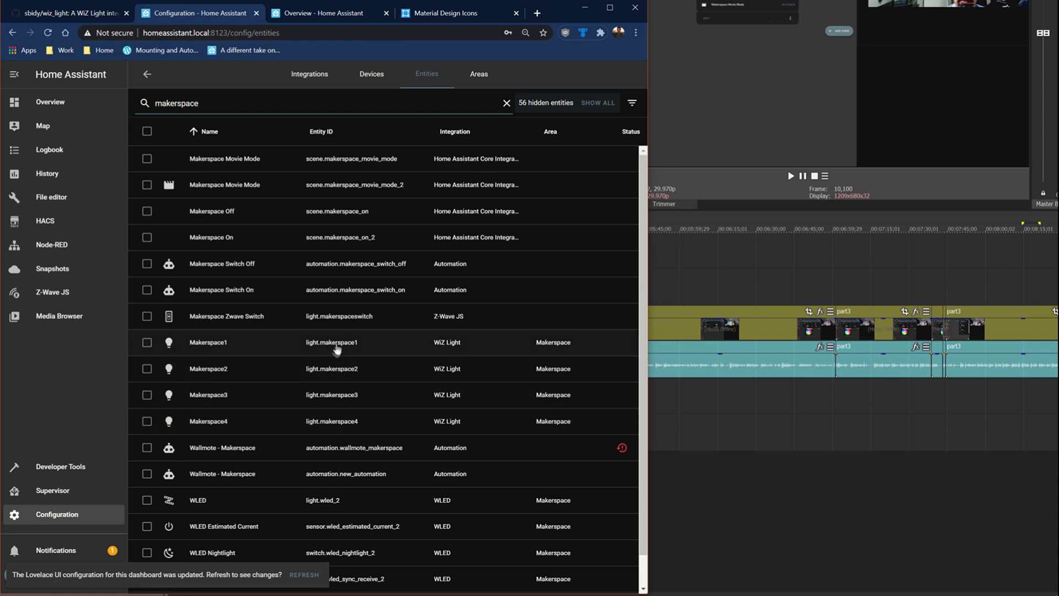
{"action": "left_click", "coordinate": [337, 348]}
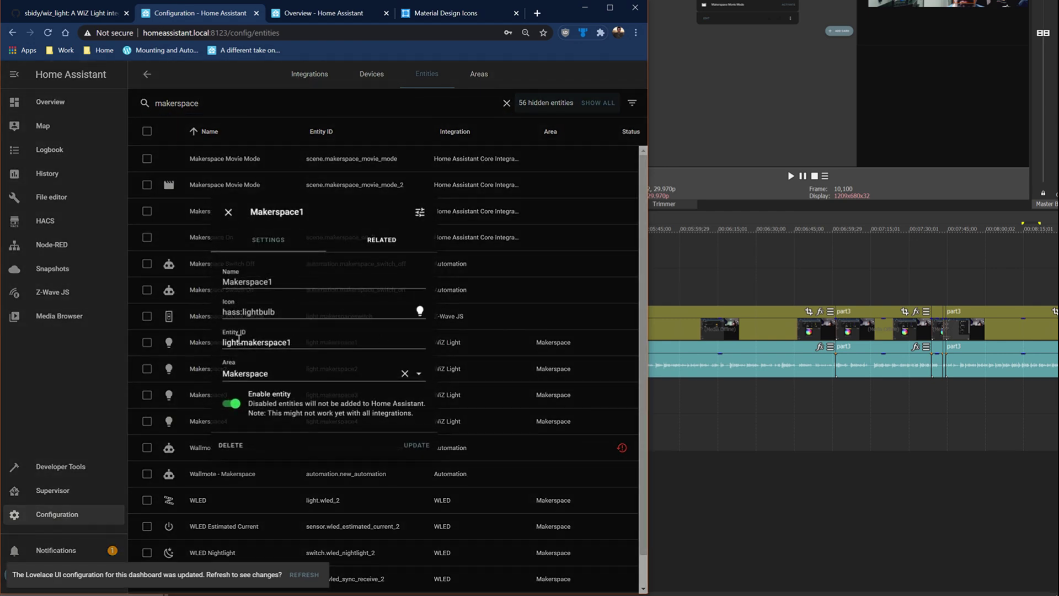
{"action": "left_click", "coordinate": [419, 212]}
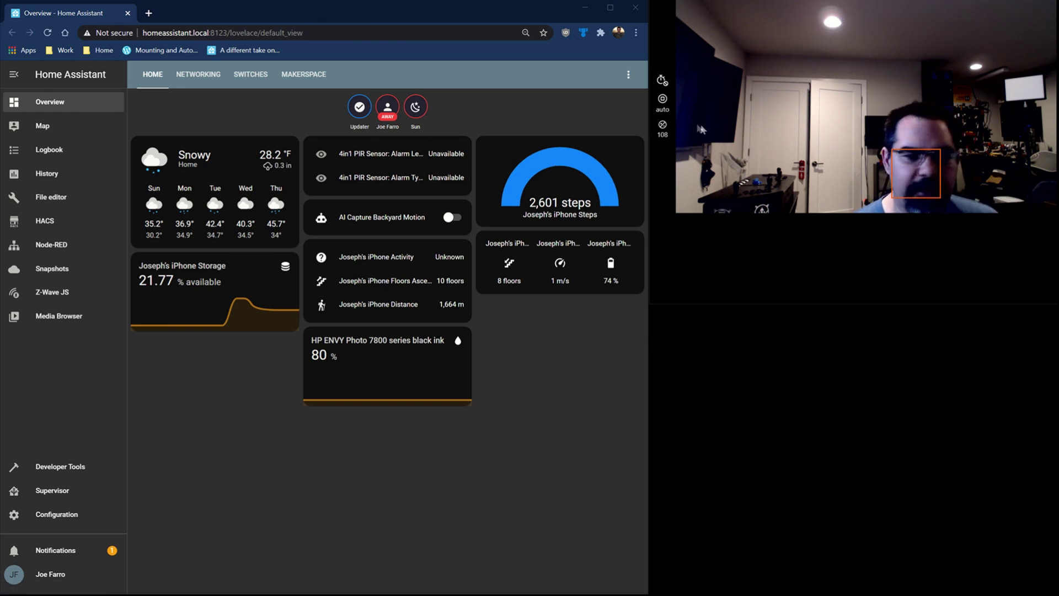
{"action": "left_click", "coordinate": [320, 76]}
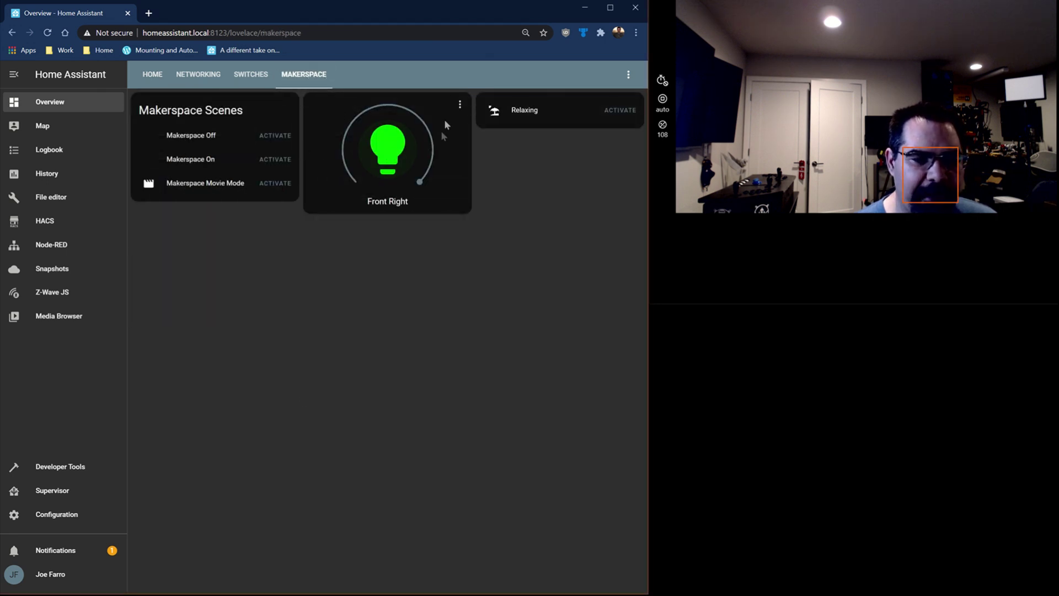
Put the Makerspace dashboard into edit mode and dismiss the Add Card picker unused
{"action": "left_click", "coordinate": [629, 75]}
{"action": "left_click", "coordinate": [611, 102]}
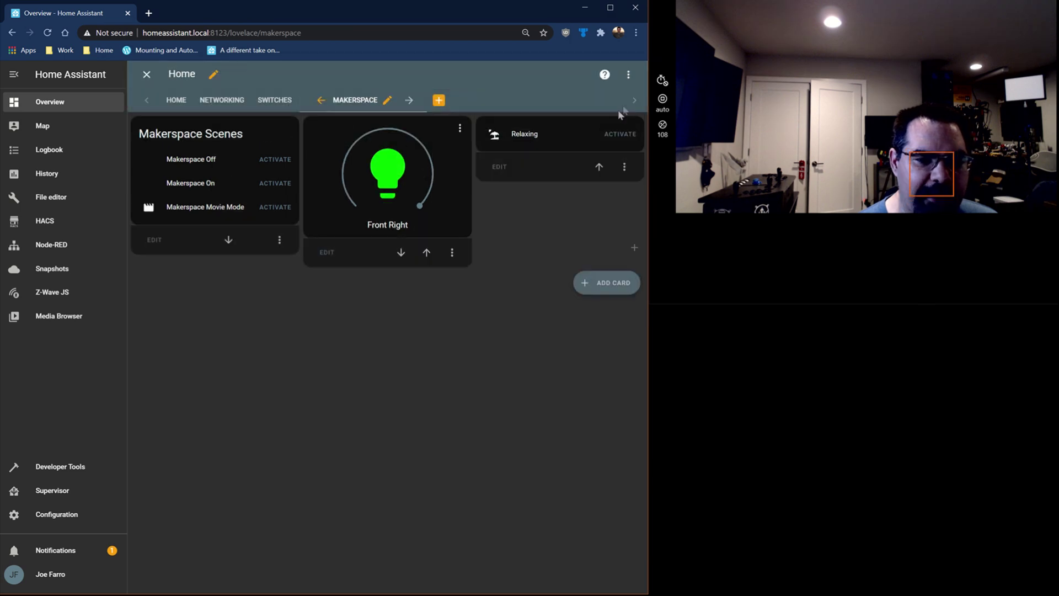
{"action": "left_click", "coordinate": [606, 283]}
{"action": "scroll", "coordinate": [155, 511], "scroll_direction": "down", "scroll_amount": 4}
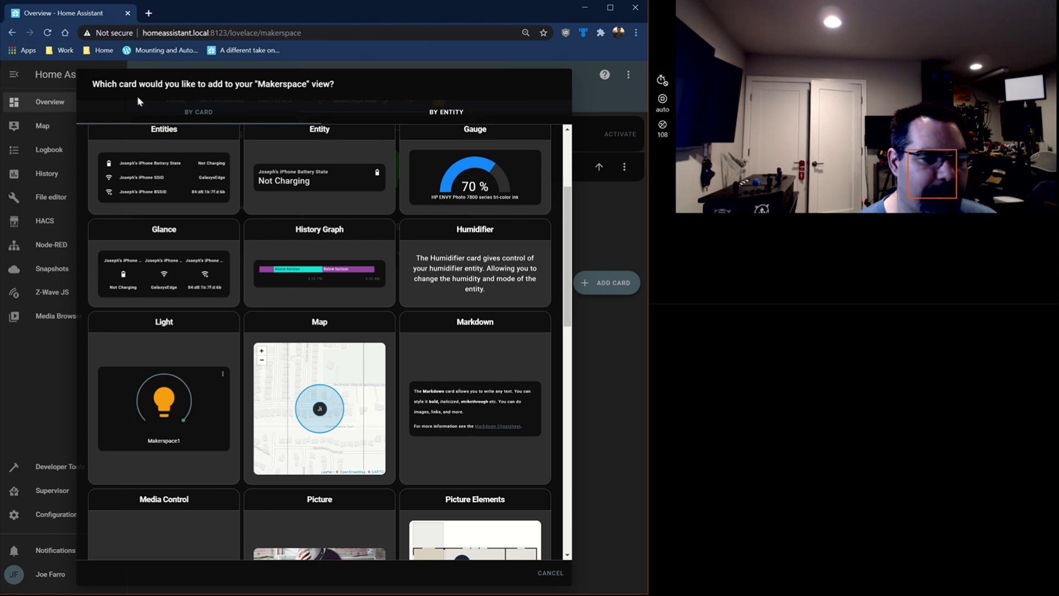
{"action": "left_click", "coordinate": [546, 574]}
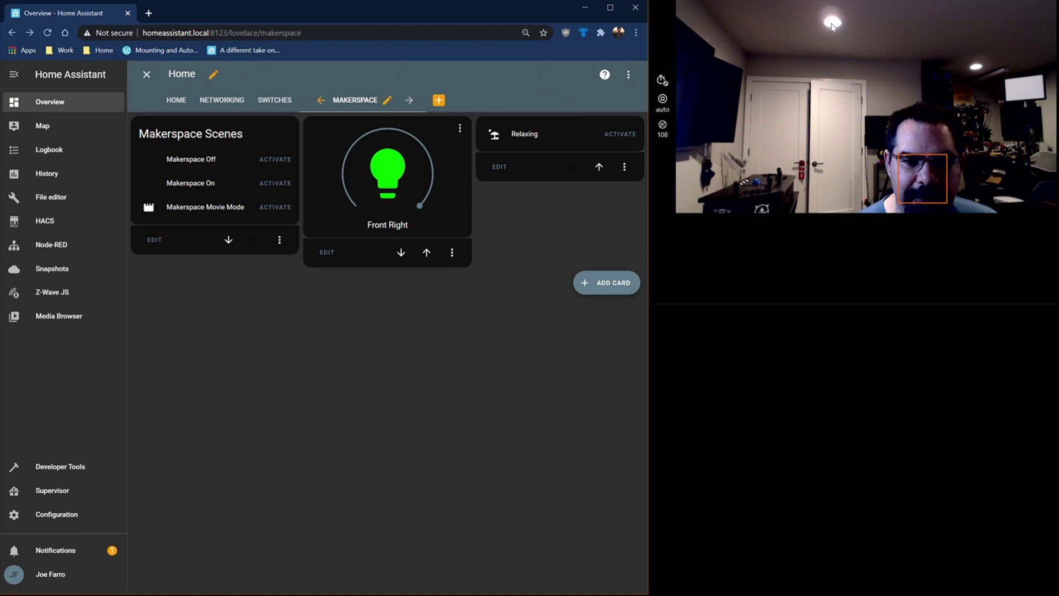
Raise Front Right's brightness, switch it off, then back on at lower brightness
{"action": "left_click_drag", "start_coordinate": [418, 209], "coordinate": [358, 201]}
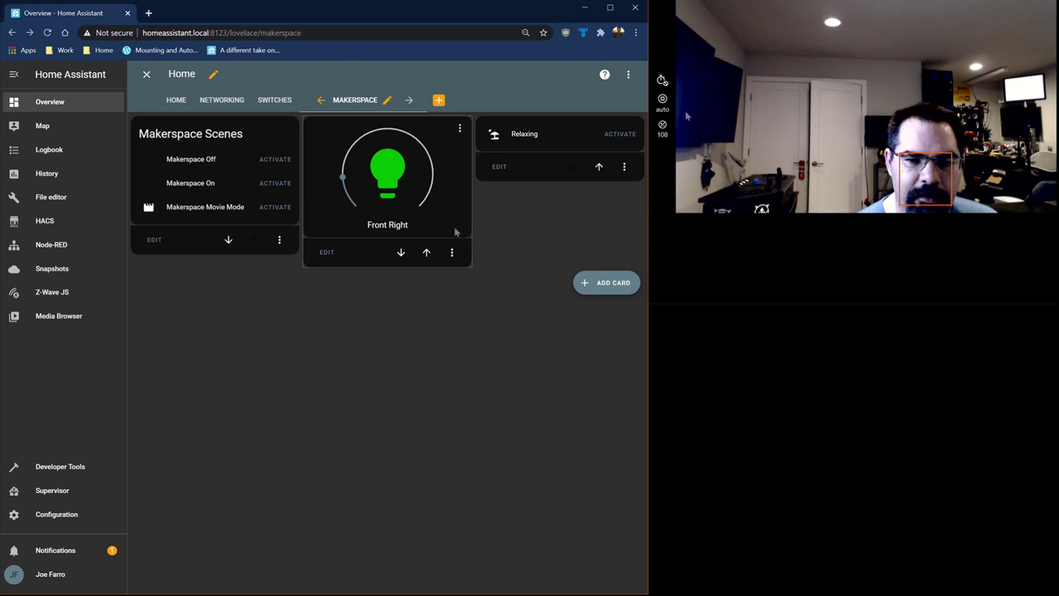
{"action": "left_click", "coordinate": [386, 177]}
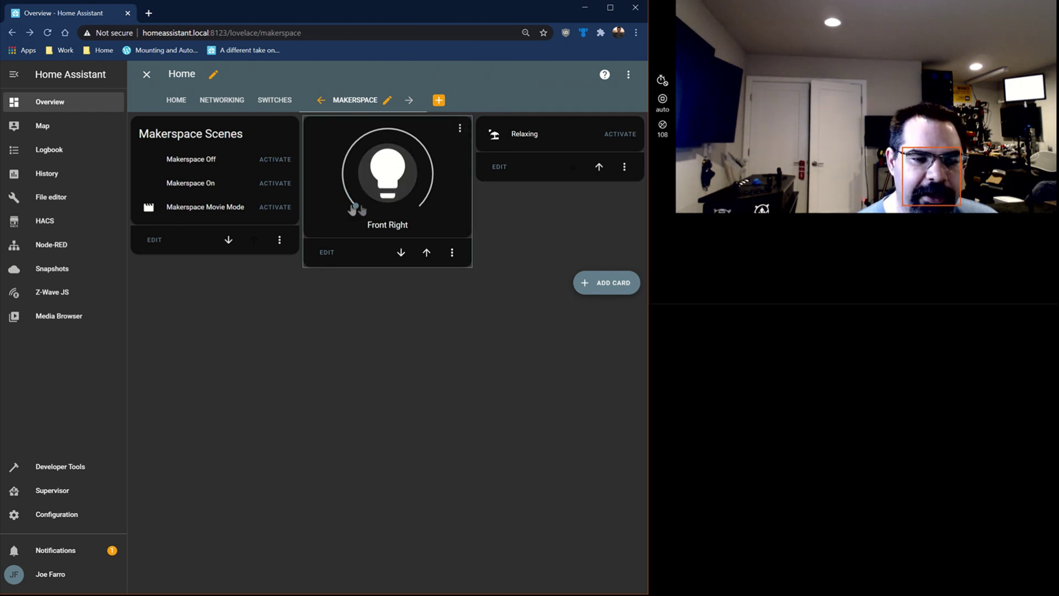
{"action": "left_click_drag", "start_coordinate": [355, 205], "coordinate": [357, 141]}
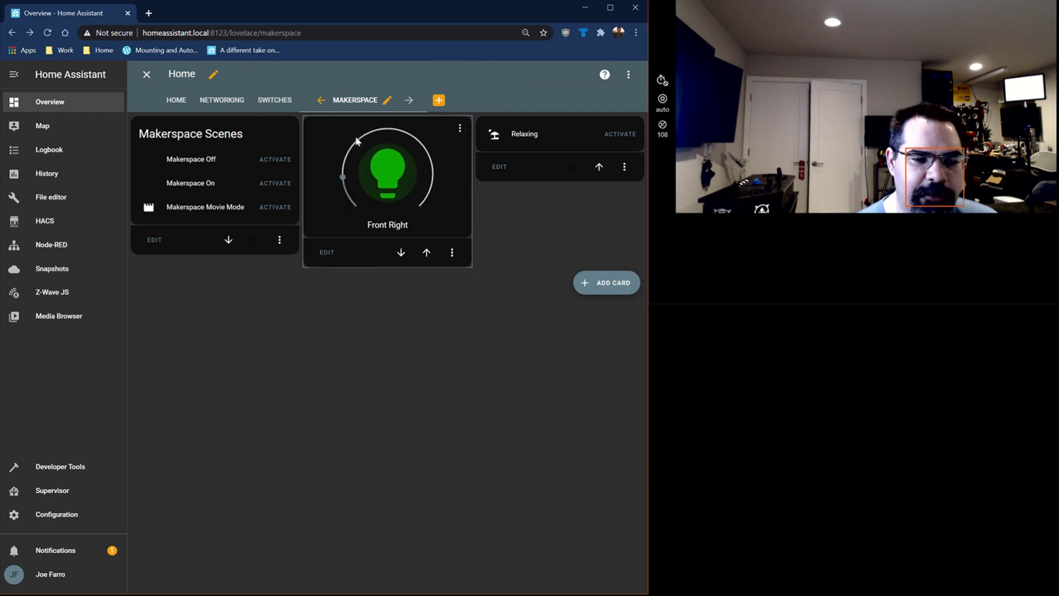
In Front Right's detailed controls, try magenta, red, then green light colours
{"action": "left_click", "coordinate": [459, 128]}
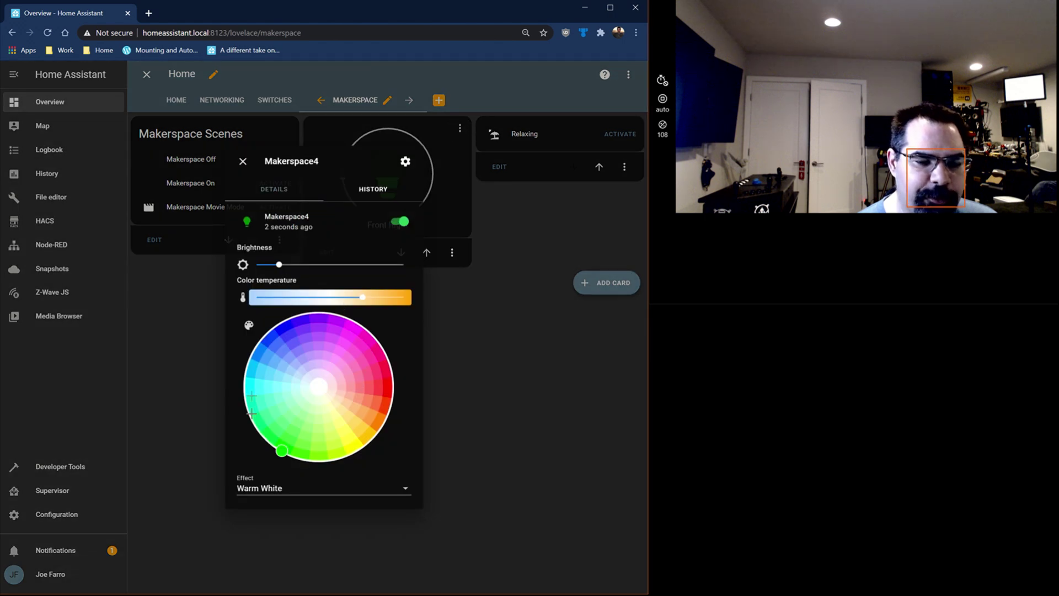
{"action": "left_click", "coordinate": [248, 325]}
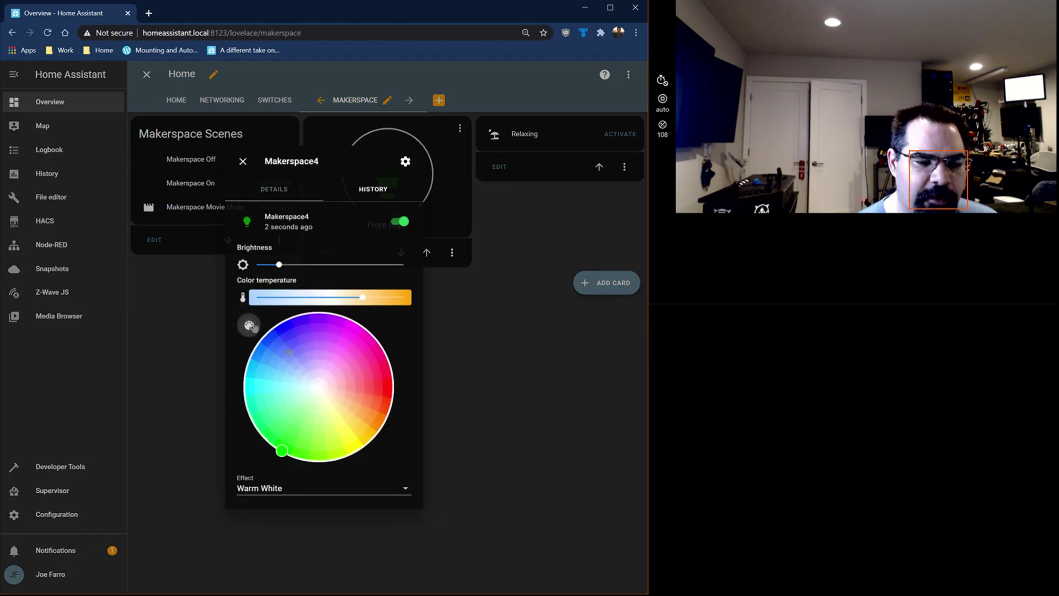
{"action": "left_click", "coordinate": [351, 329]}
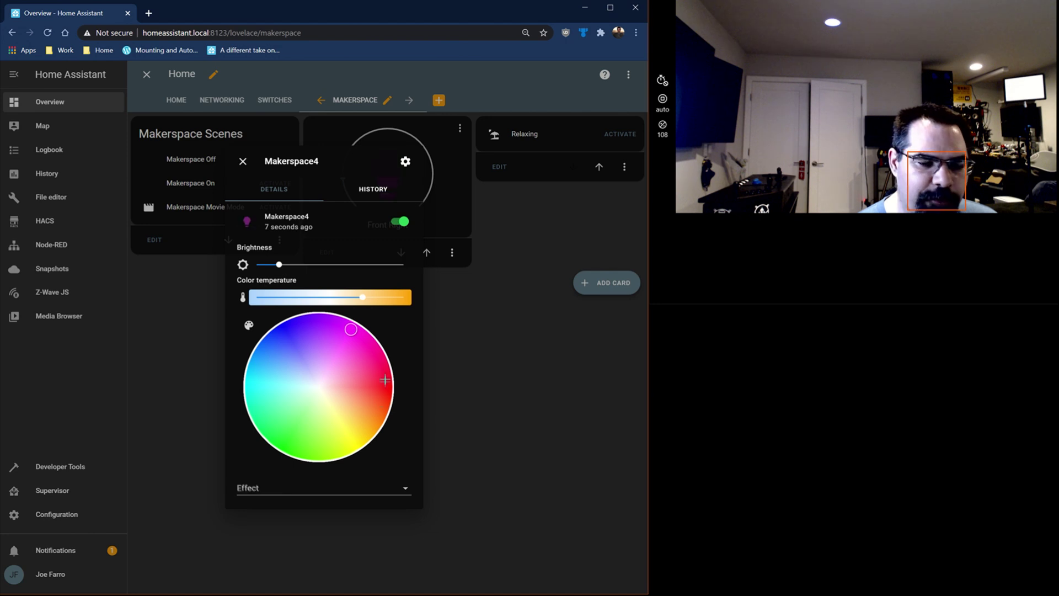
{"action": "left_click", "coordinate": [389, 381]}
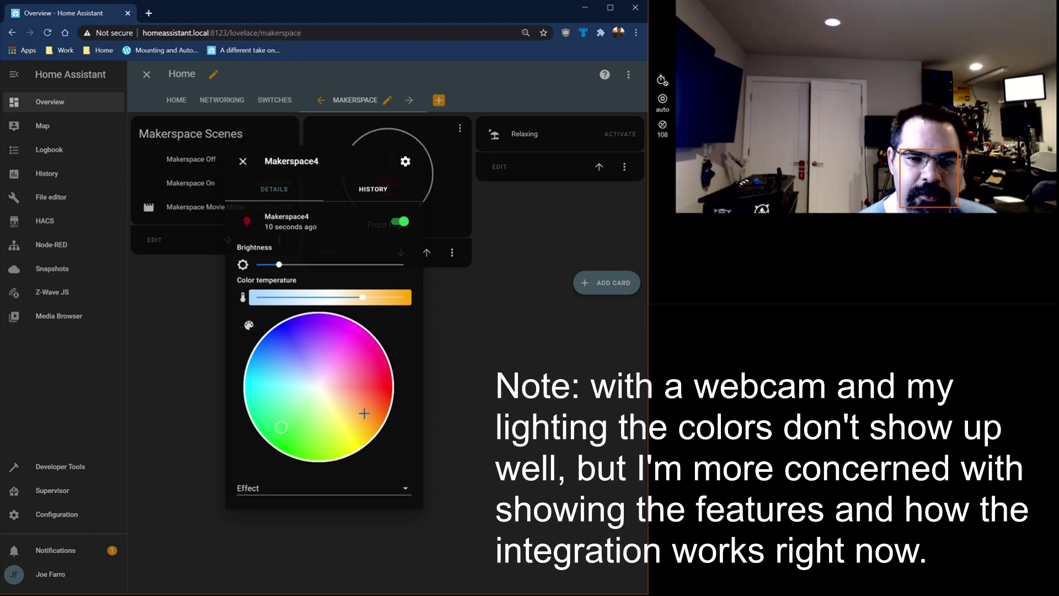
{"action": "left_click_drag", "start_coordinate": [325, 437], "coordinate": [289, 451]}
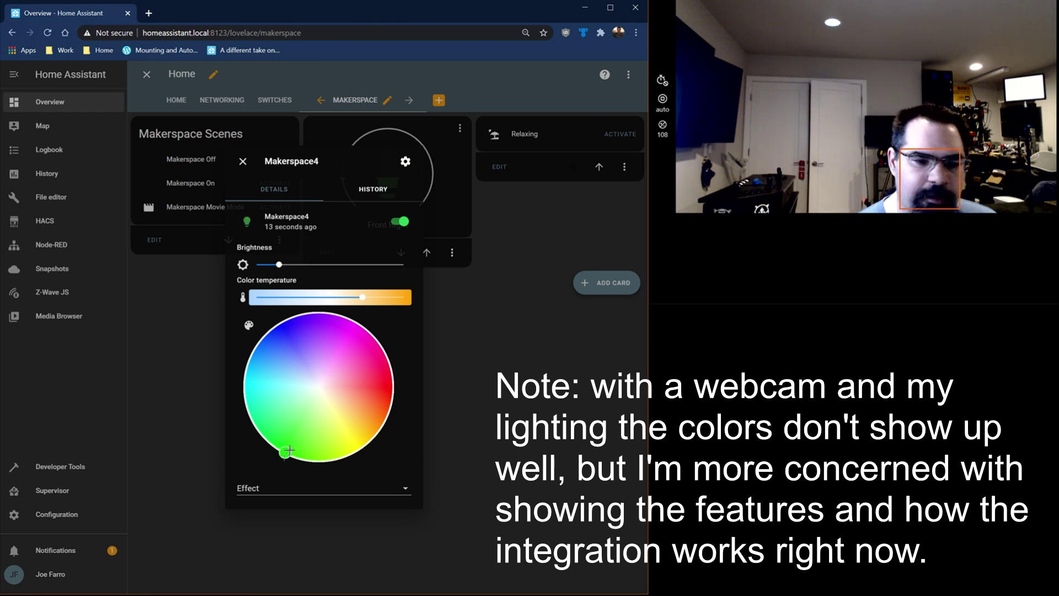
Apply the TV time light effect and close the Makerspace4 light details
{"action": "left_click", "coordinate": [364, 486]}
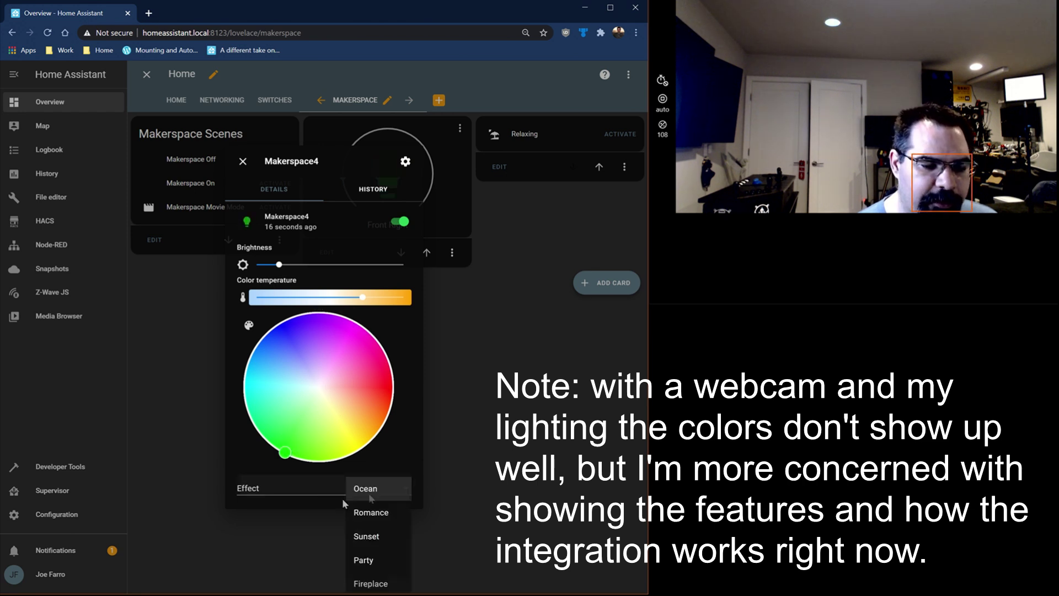
{"action": "scroll", "coordinate": [384, 537], "scroll_direction": "down", "scroll_amount": 3}
{"action": "scroll", "coordinate": [384, 538], "scroll_direction": "down", "scroll_amount": 3}
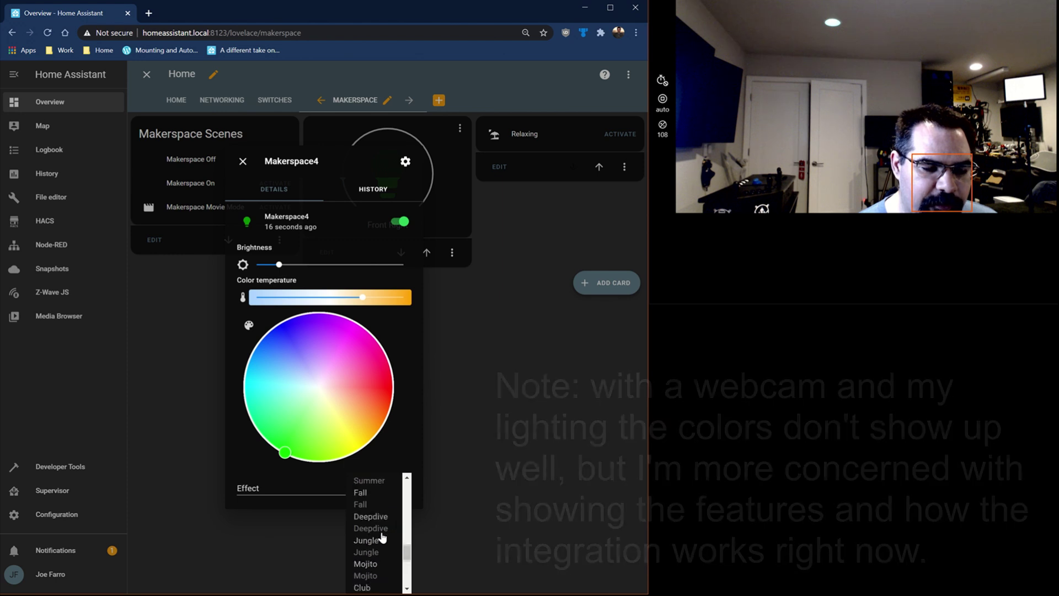
{"action": "left_click", "coordinate": [374, 516]}
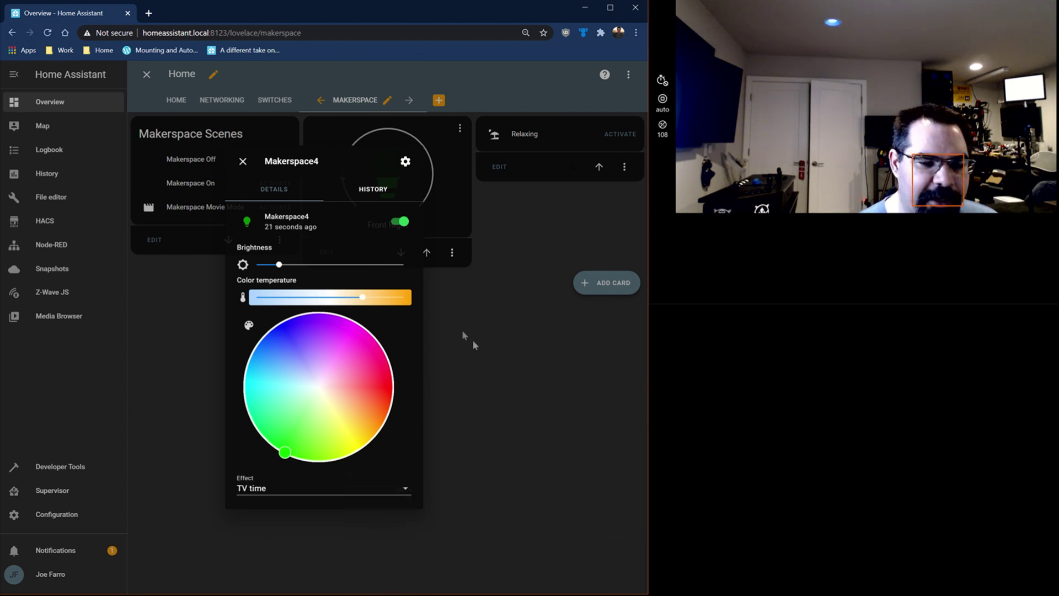
{"action": "left_click", "coordinate": [465, 355]}
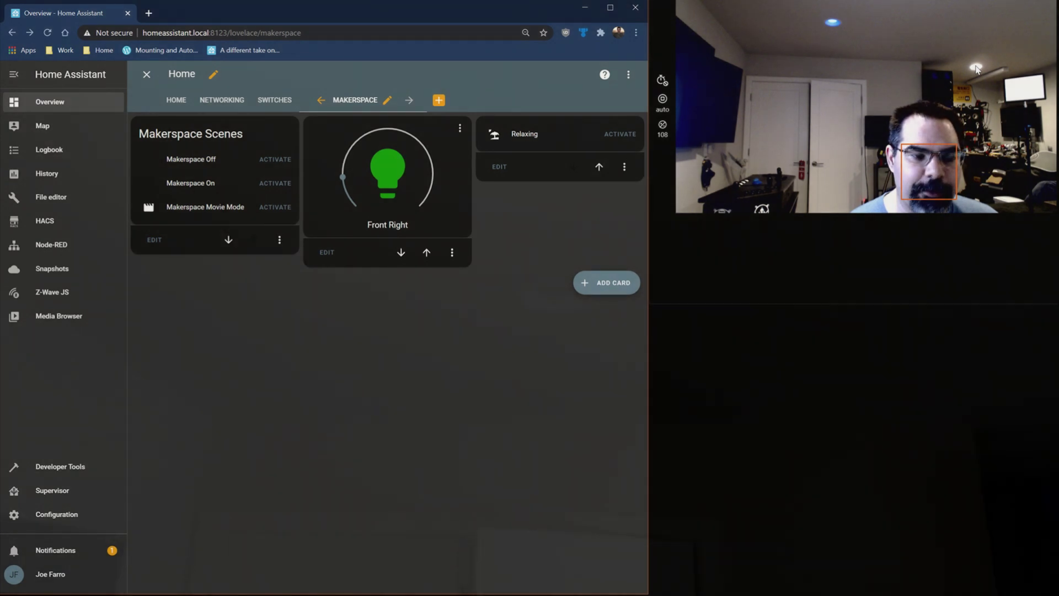
Activate the Makerspace Off scene, then Movie Mode, and open the Supervisor dashboard
{"action": "left_click", "coordinate": [284, 160]}
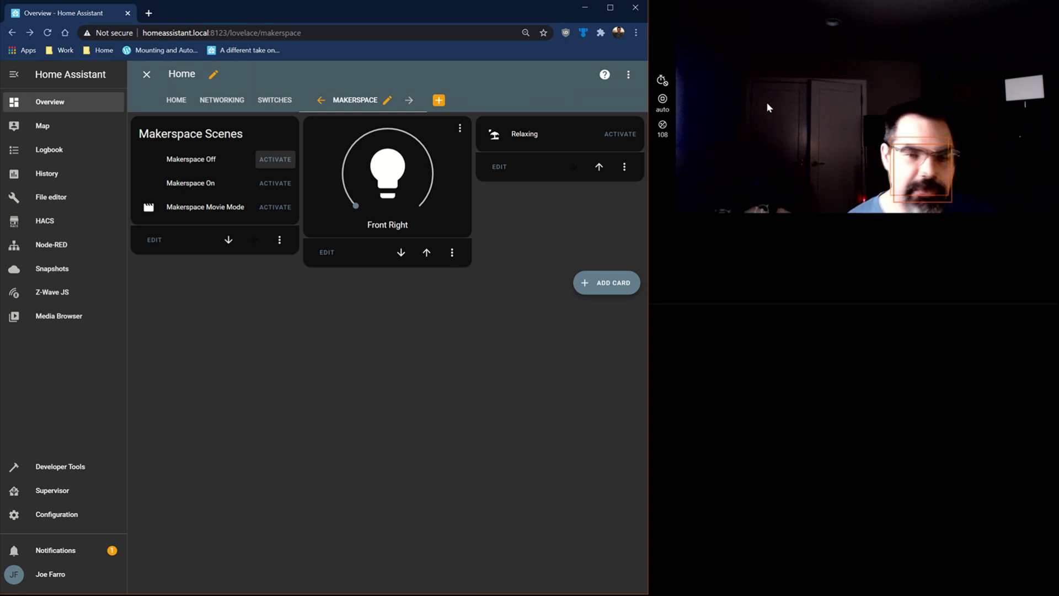
{"action": "left_click", "coordinate": [278, 220]}
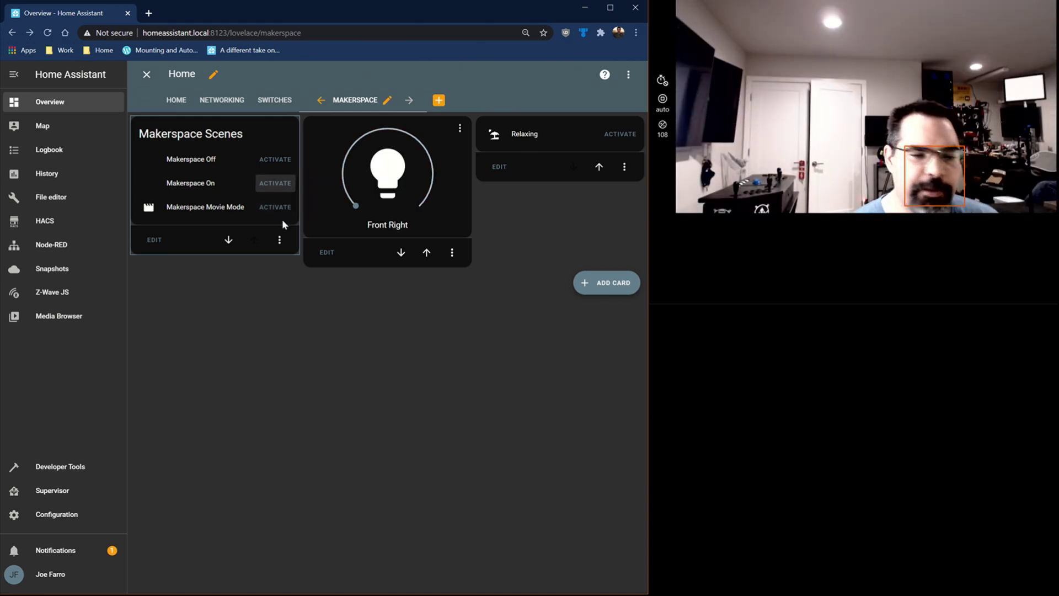
{"action": "left_click", "coordinate": [64, 497]}
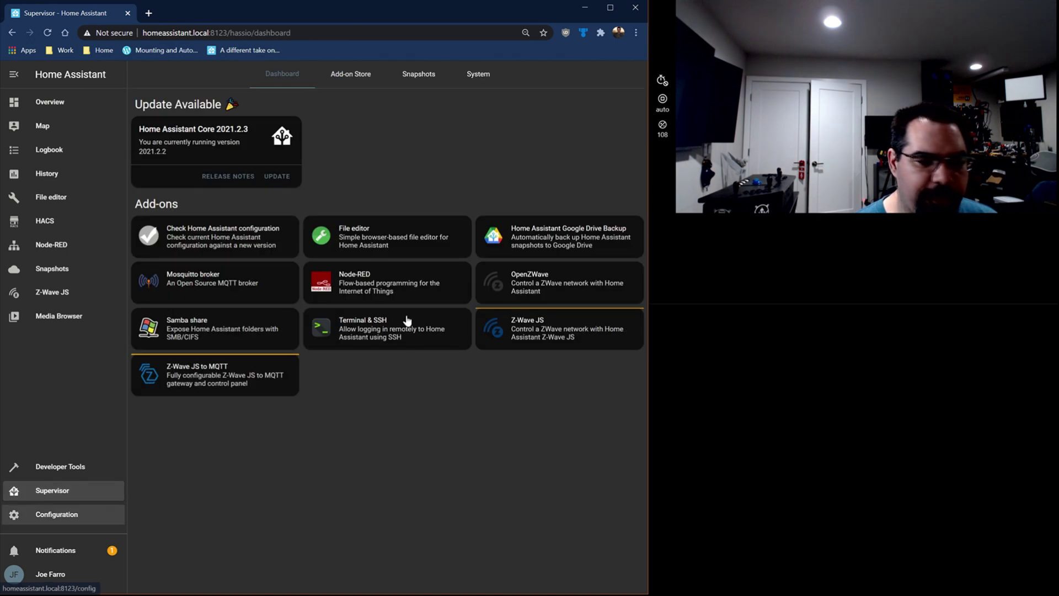
Open the Relaxing scene in the scene editor and select its name and mdi:beach icon
{"action": "left_click", "coordinate": [52, 514]}
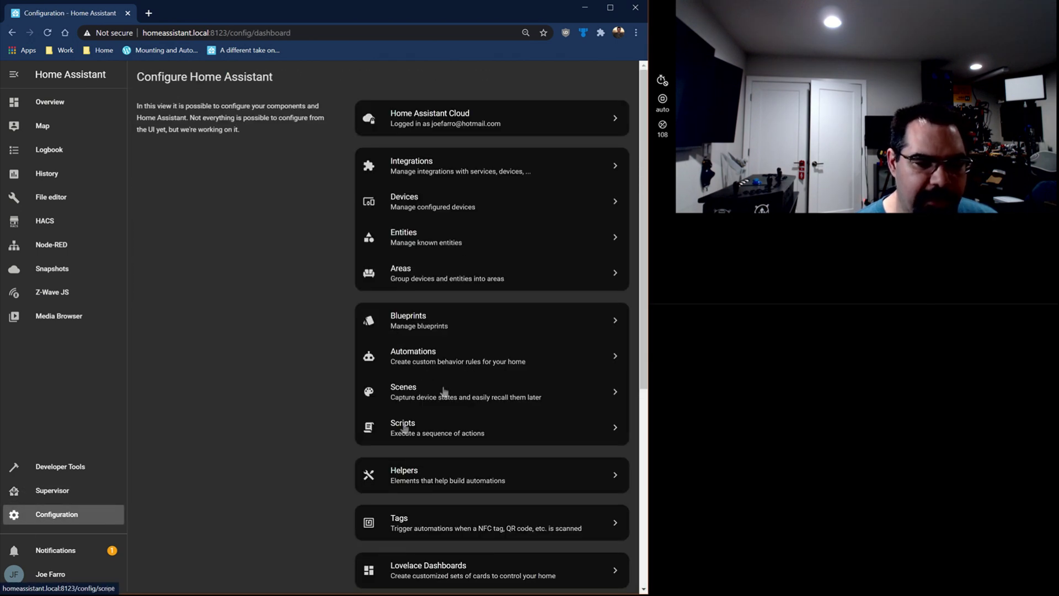
{"action": "left_click", "coordinate": [411, 393]}
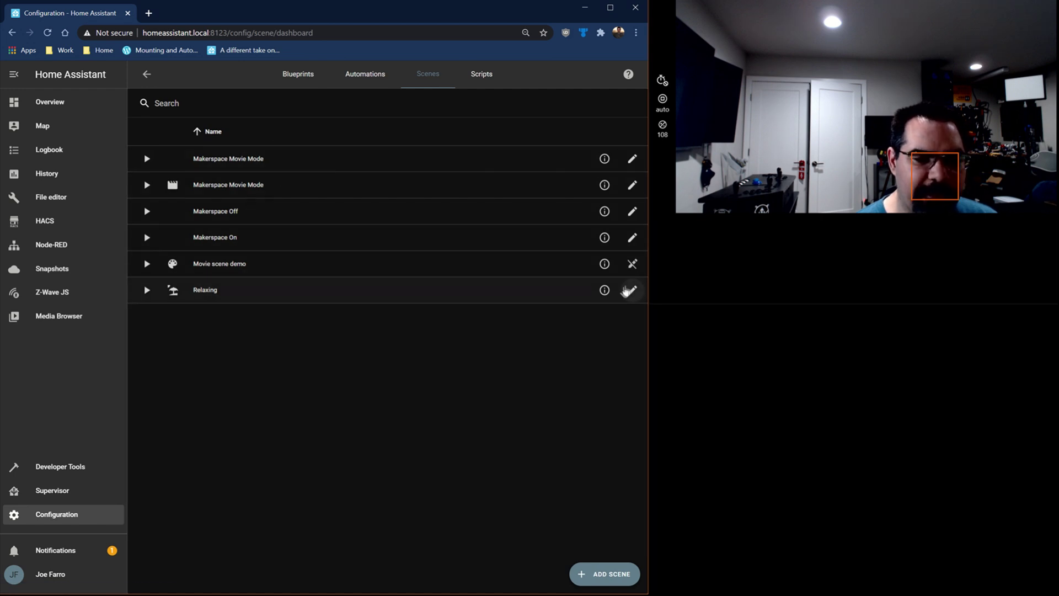
{"action": "left_click", "coordinate": [632, 290]}
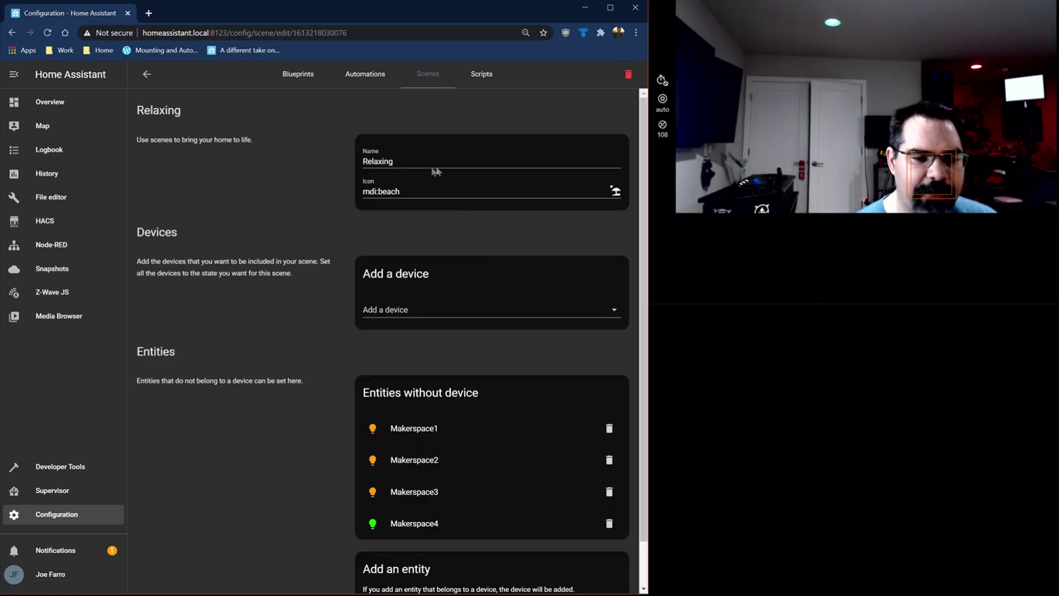
{"action": "left_click_drag", "start_coordinate": [444, 160], "coordinate": [282, 167]}
{"action": "left_click_drag", "start_coordinate": [433, 190], "coordinate": [279, 205]}
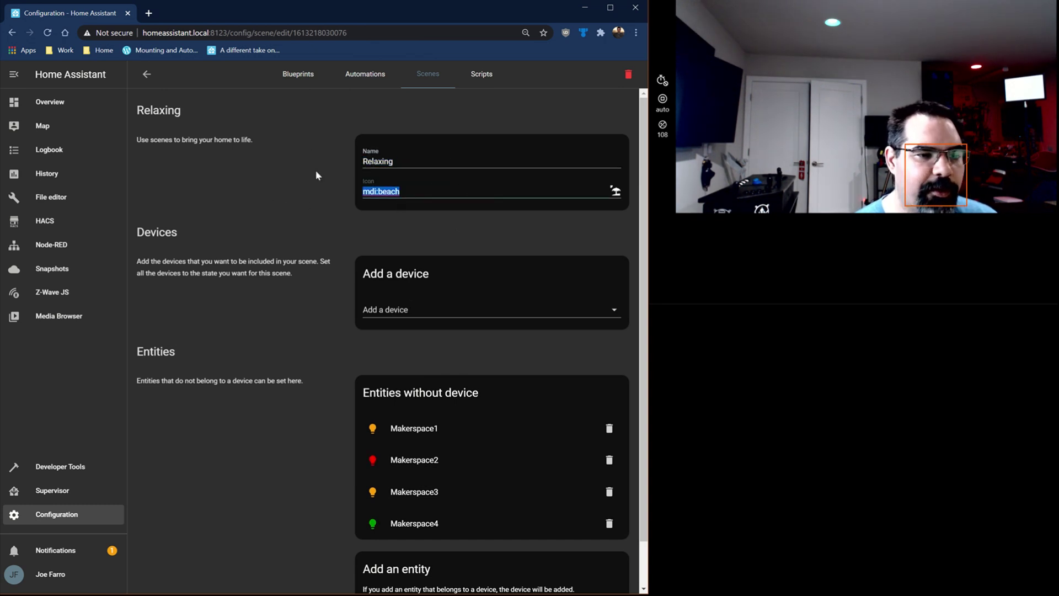
Load the Material Design Icons site in a new tab, then return to the Relaxing scene editor
{"action": "left_click", "coordinate": [148, 16]}
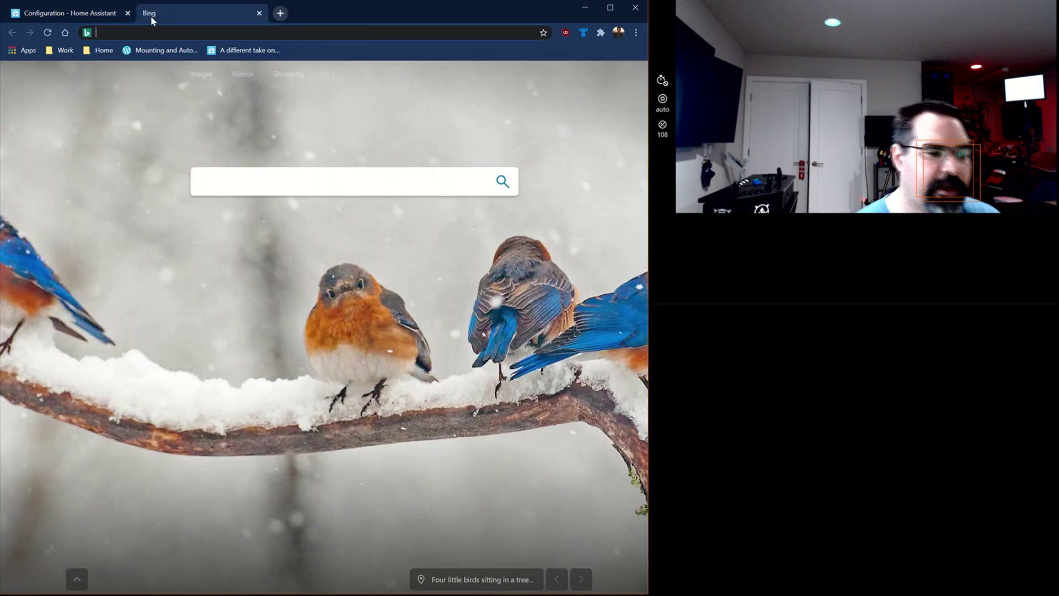
{"action": "type", "text": "materialdesignicons.com"}
{"action": "key", "text": "Return"}
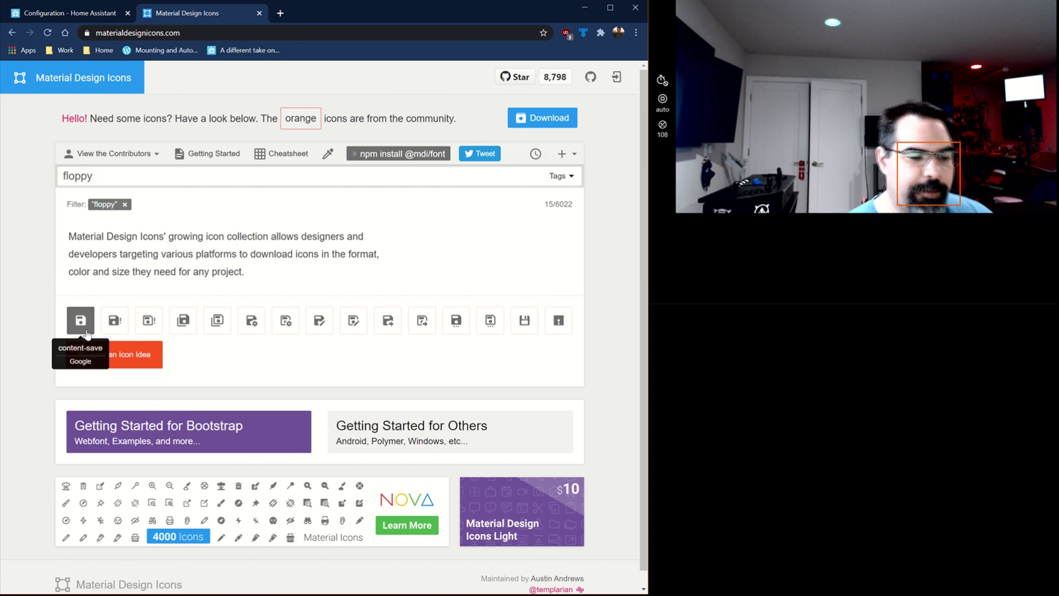
{"action": "left_click", "coordinate": [104, 16]}
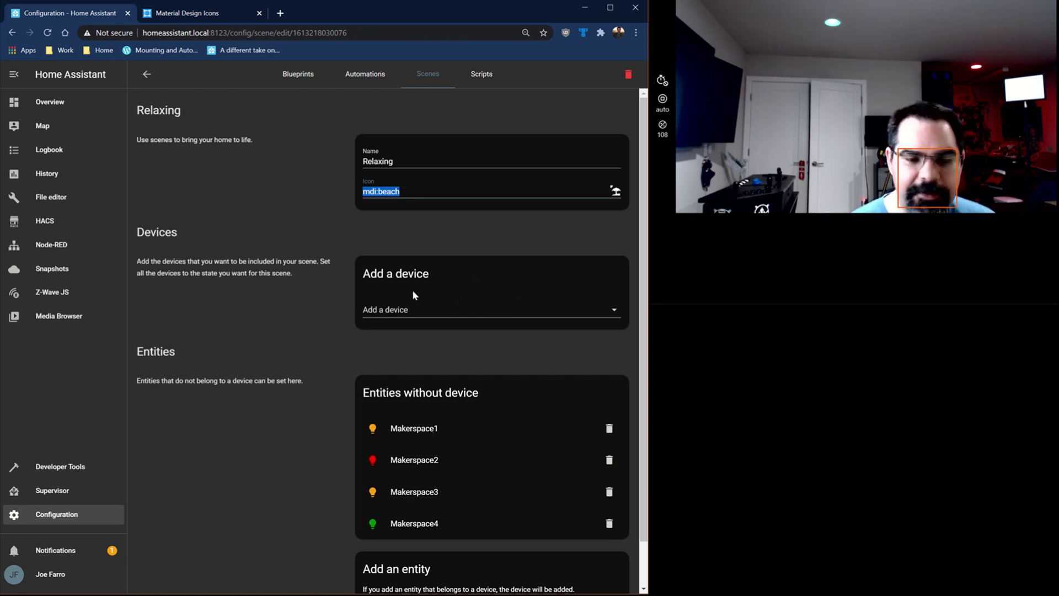
{"action": "scroll", "coordinate": [416, 451], "scroll_direction": "down", "scroll_amount": 1}
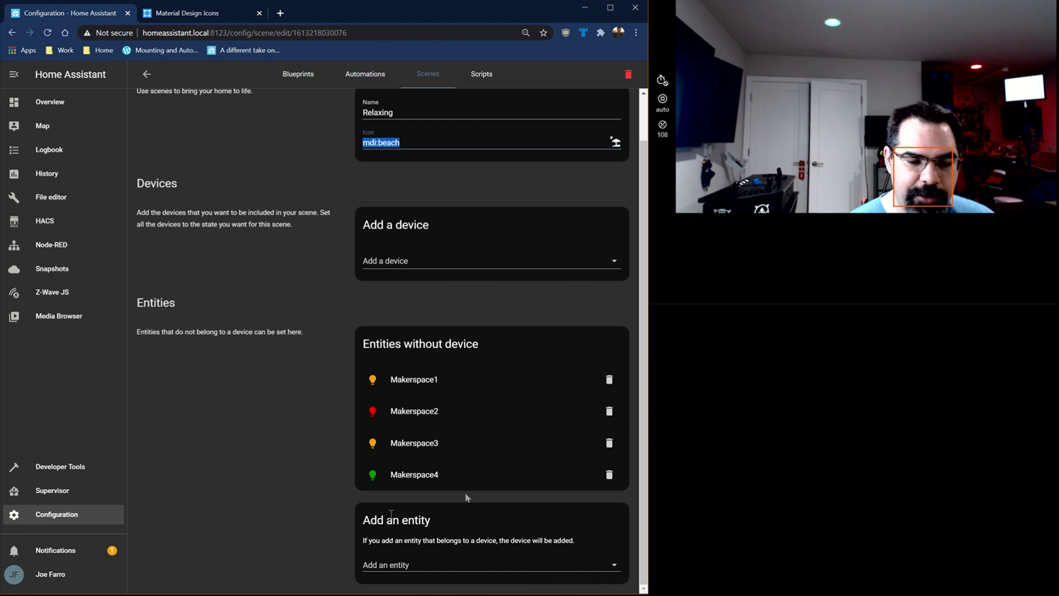
{"action": "left_click", "coordinate": [425, 561]}
{"action": "type", "text": "cam"}
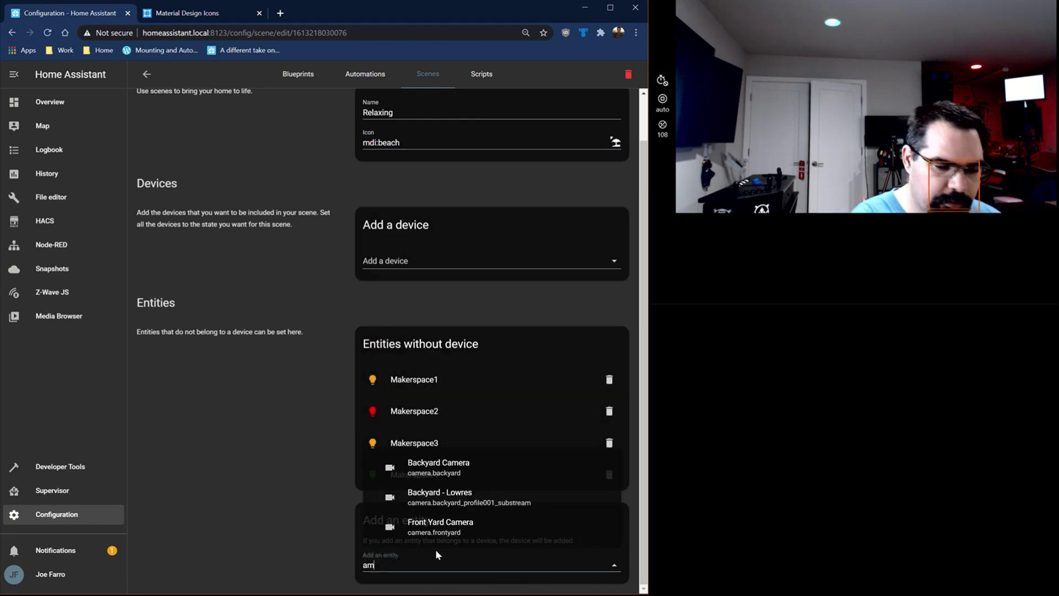
{"action": "type", "text": "makerspr"}
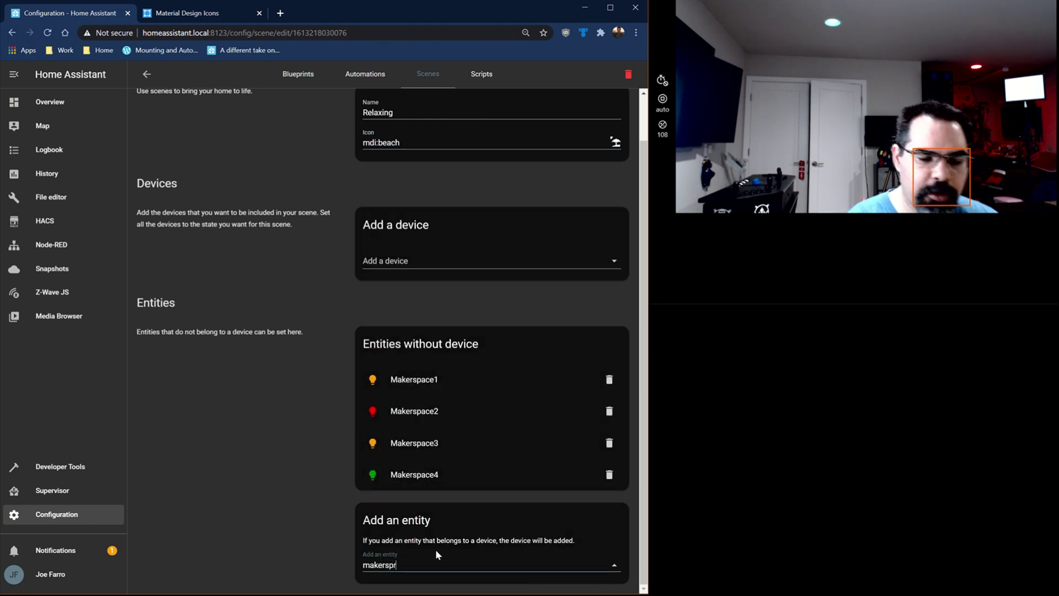
{"action": "key", "text": "BackSpace"}
{"action": "type", "text": "ace"}
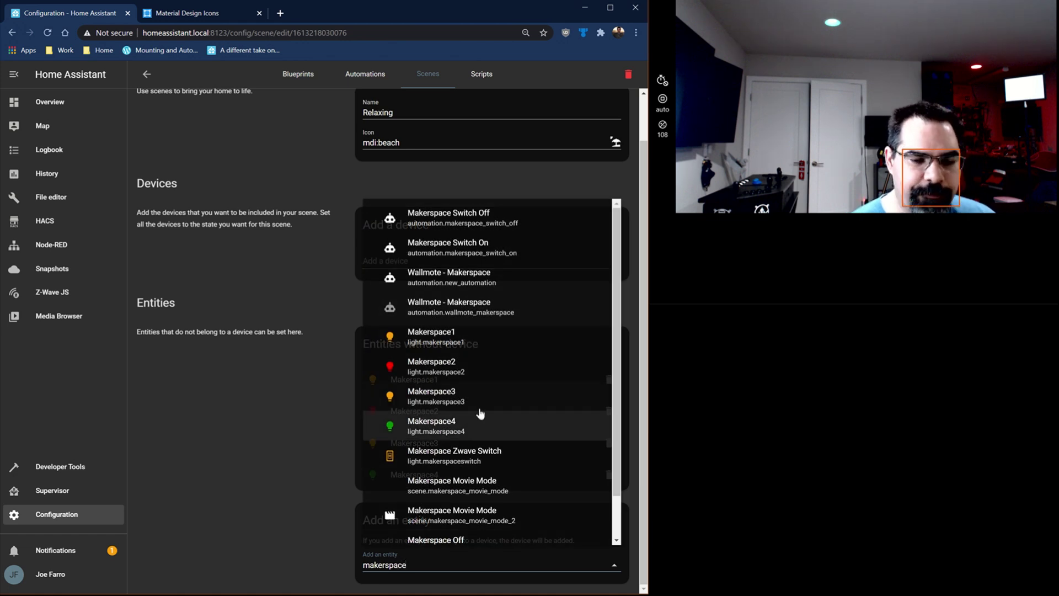
{"action": "left_click", "coordinate": [338, 494]}
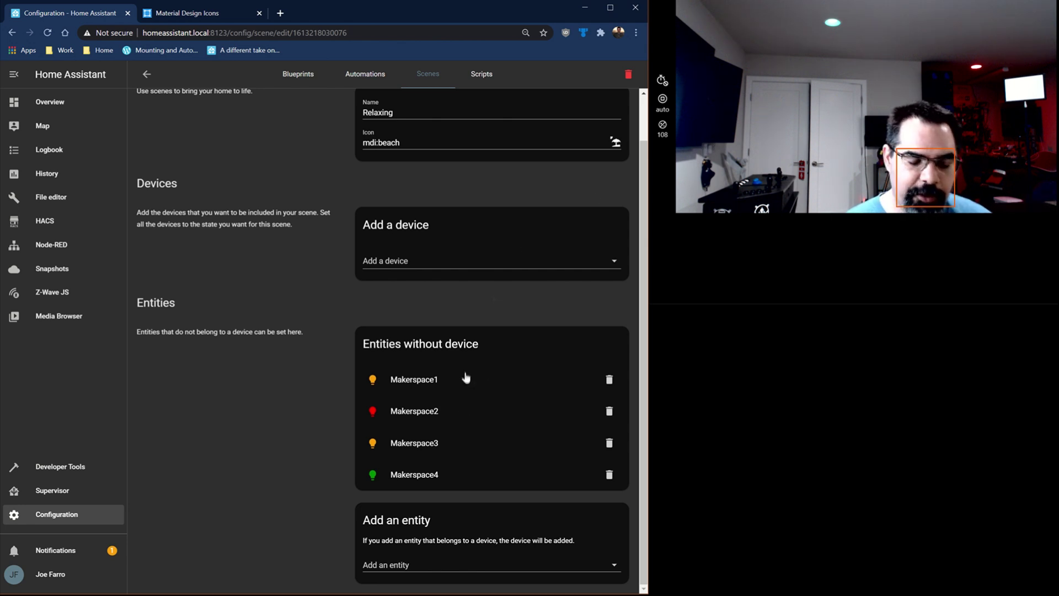
{"action": "scroll", "coordinate": [484, 438], "scroll_direction": "up", "scroll_amount": 2}
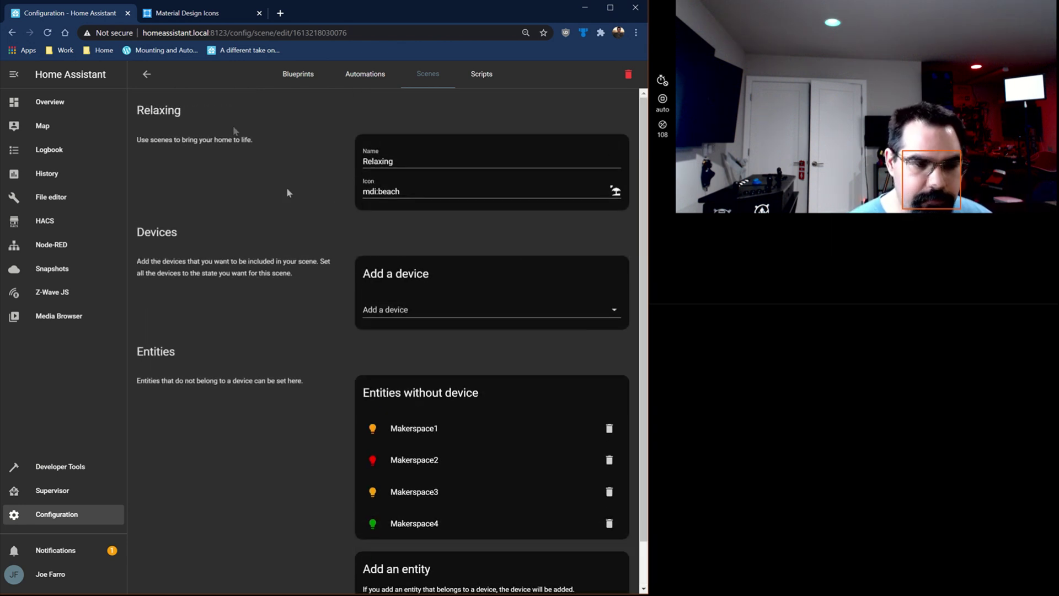
{"action": "scroll", "coordinate": [560, 165], "scroll_direction": "down", "scroll_amount": 2}
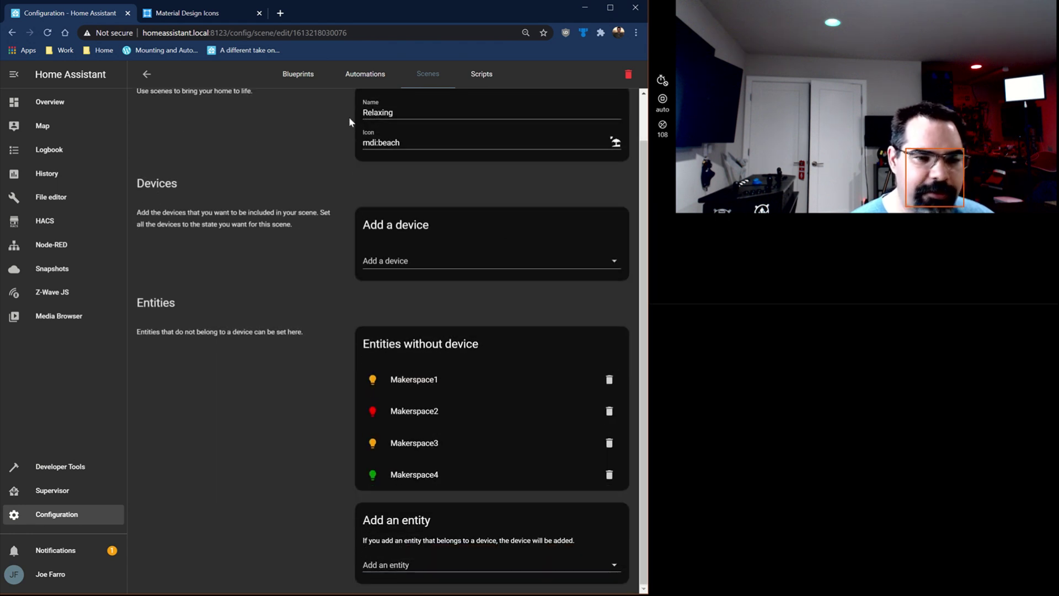
{"action": "left_click", "coordinate": [427, 75]}
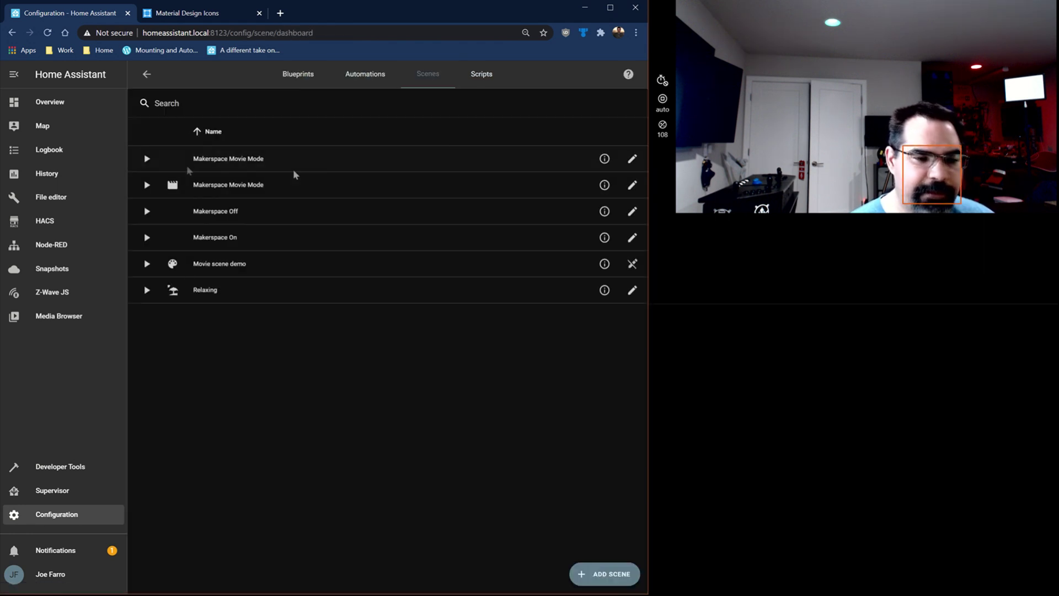
Run the Makerspace On and Relaxing scenes, then return to the Makerspace dashboard view
{"action": "left_click", "coordinate": [146, 237]}
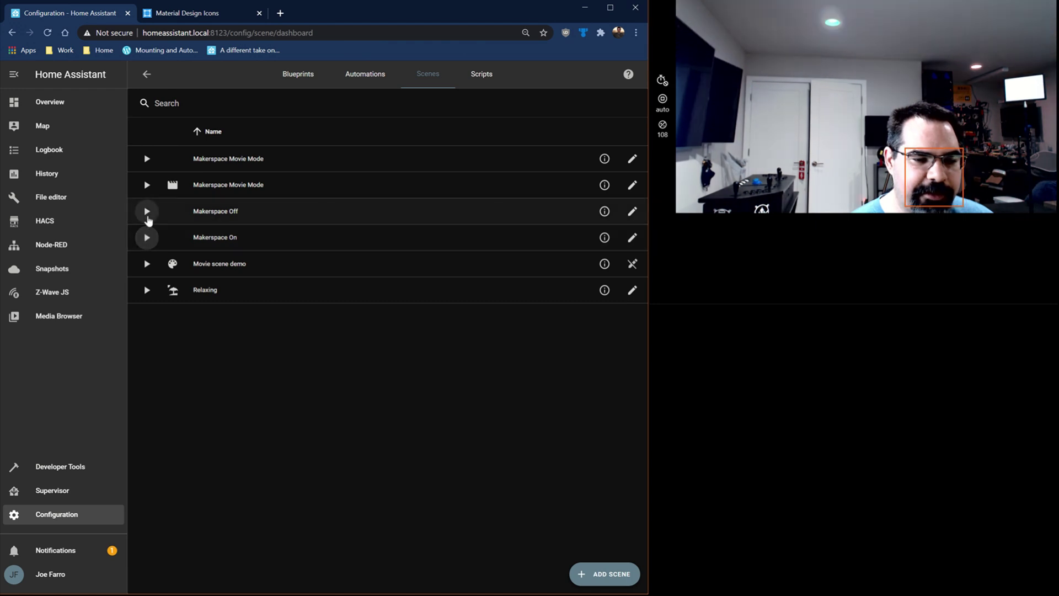
{"action": "left_click", "coordinate": [146, 290]}
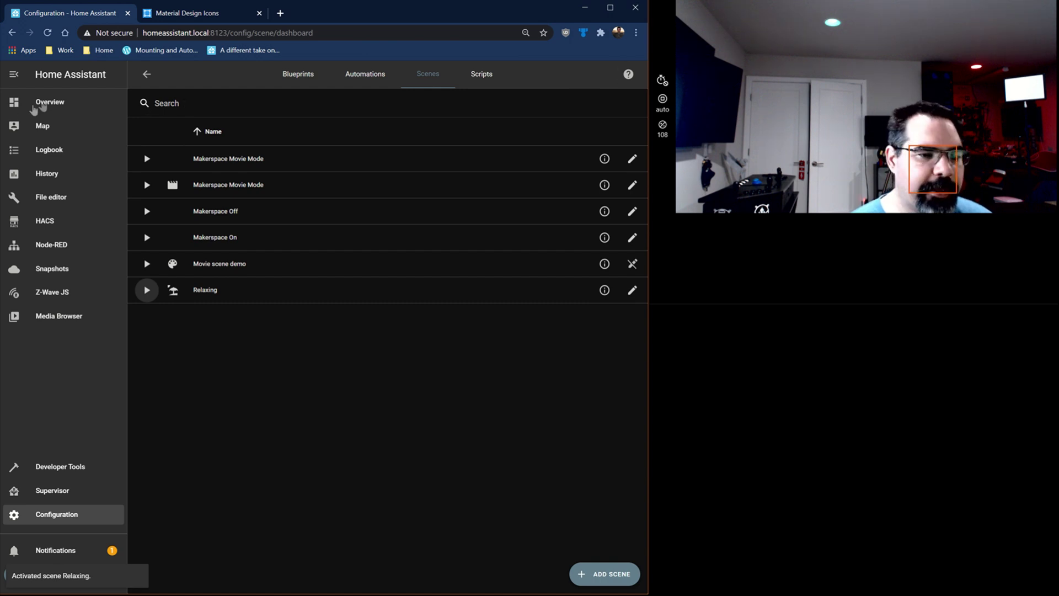
{"action": "left_click", "coordinate": [34, 108]}
{"action": "left_click", "coordinate": [407, 95]}
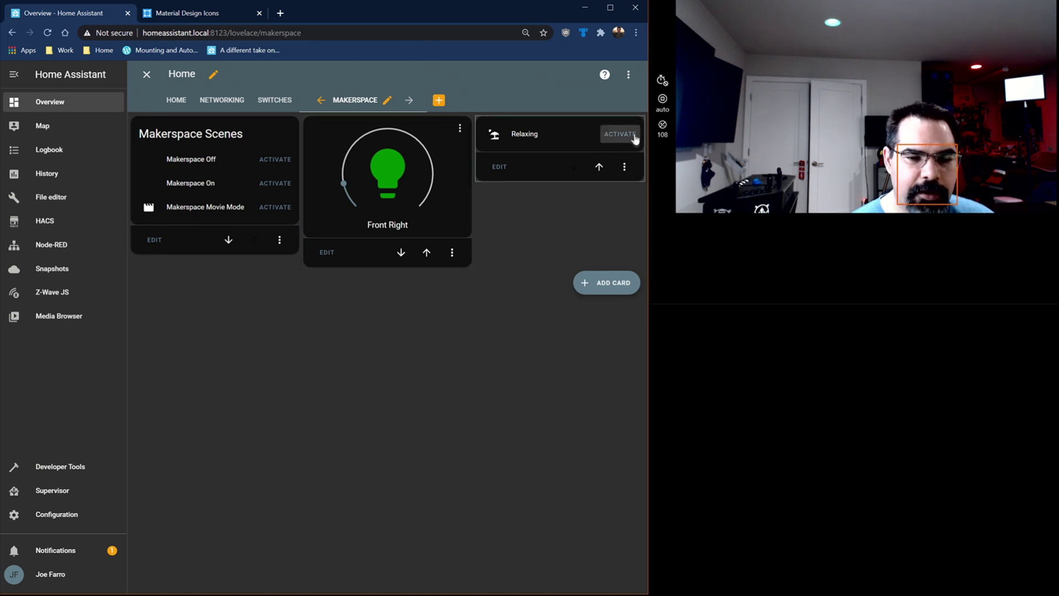
Delete the existing Relaxing card from the Makerspace view
{"action": "left_click", "coordinate": [625, 166]}
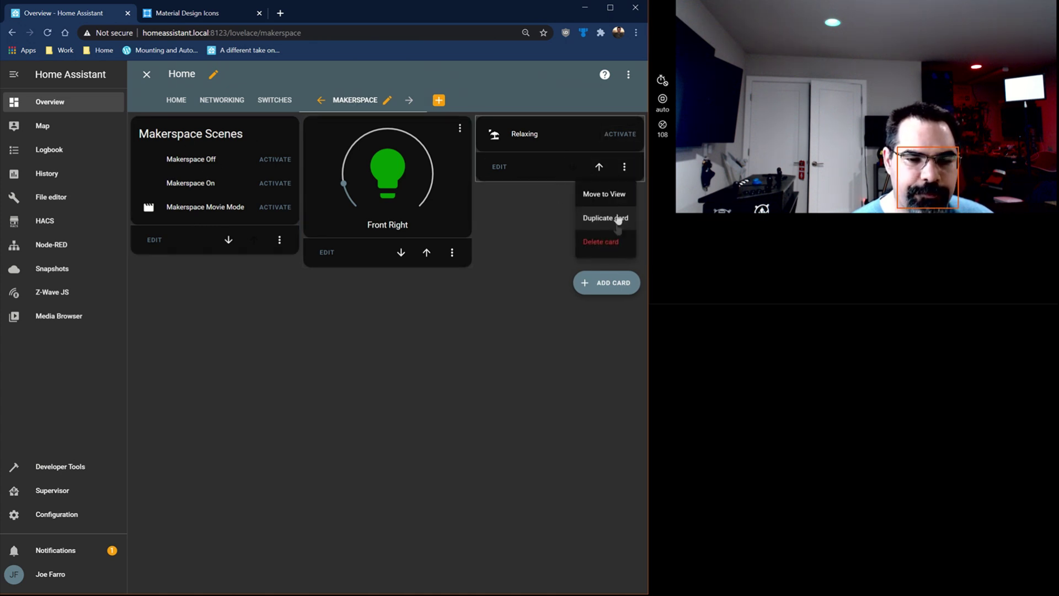
{"action": "left_click", "coordinate": [624, 243]}
{"action": "left_click", "coordinate": [403, 364]}
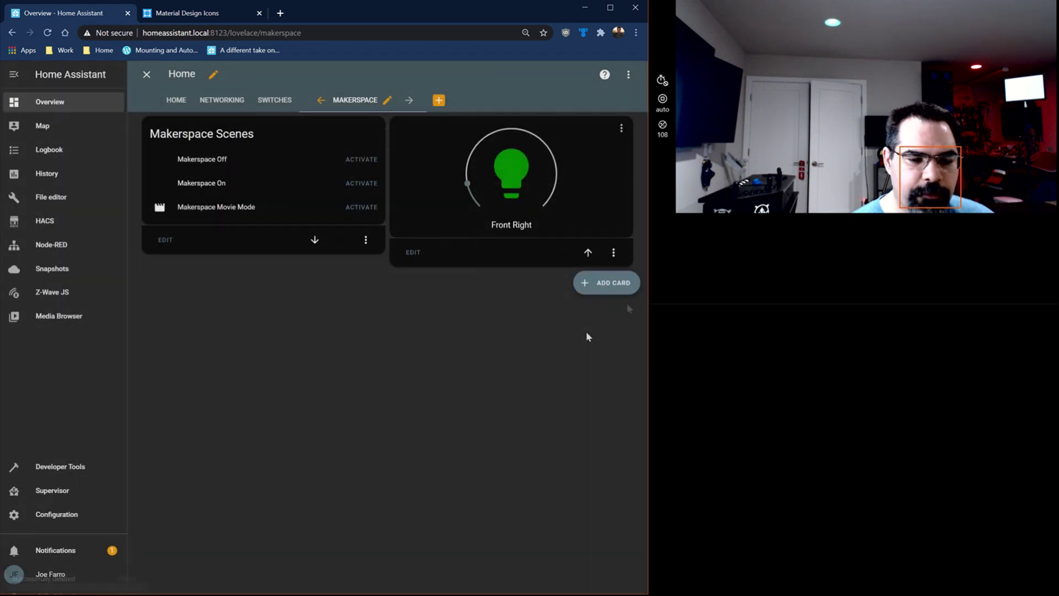
Add a new card by entity for the Relaxing scene, found by searching 'scen'
{"action": "left_click", "coordinate": [626, 293]}
{"action": "left_click", "coordinate": [438, 116]}
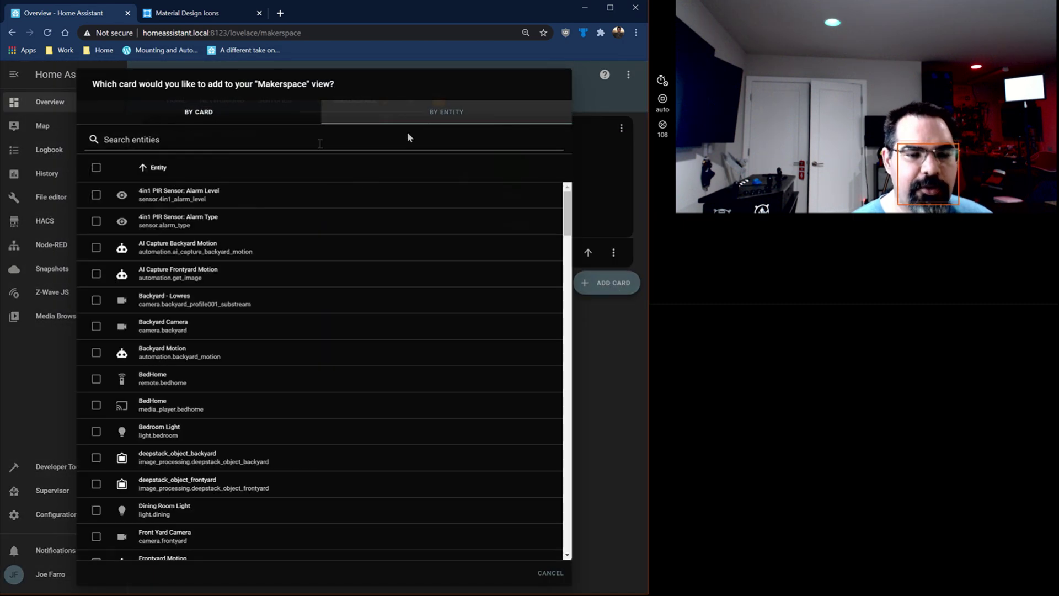
{"action": "type", "text": "scene"}
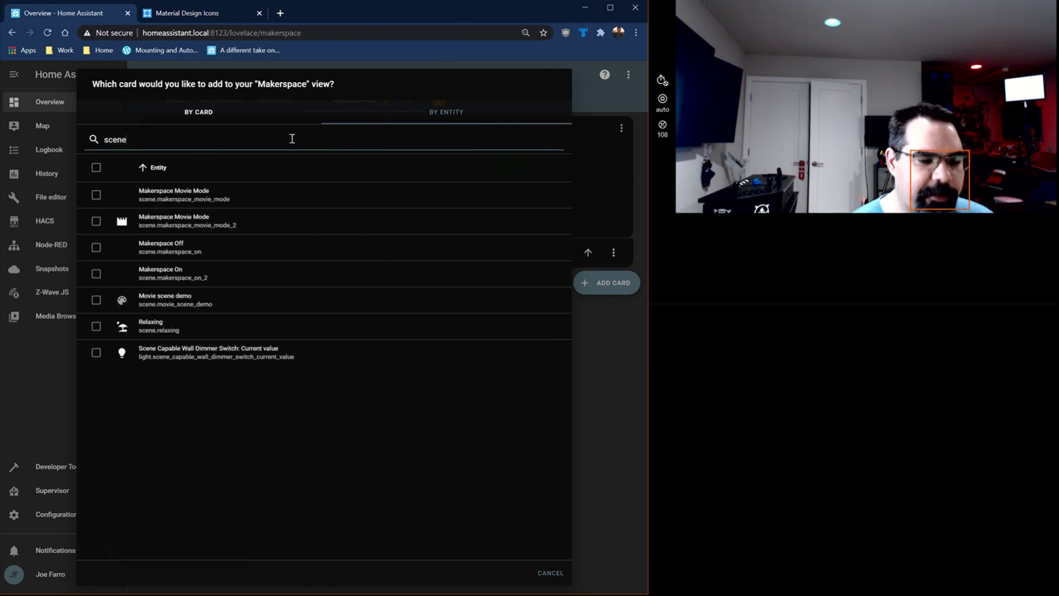
{"action": "left_click", "coordinate": [96, 326]}
{"action": "left_click", "coordinate": [544, 573]}
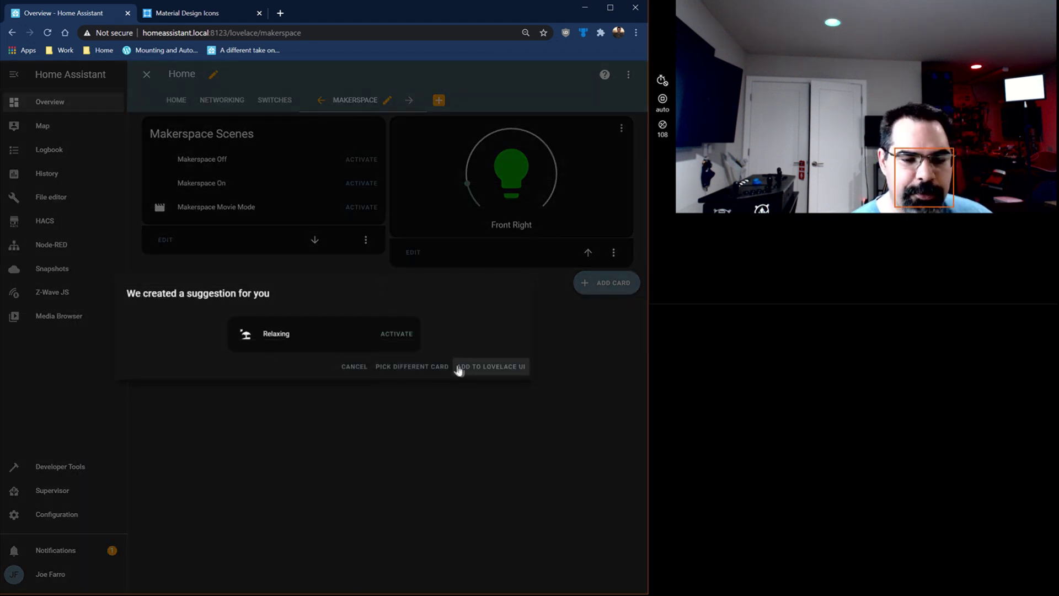
{"action": "left_click", "coordinate": [480, 369]}
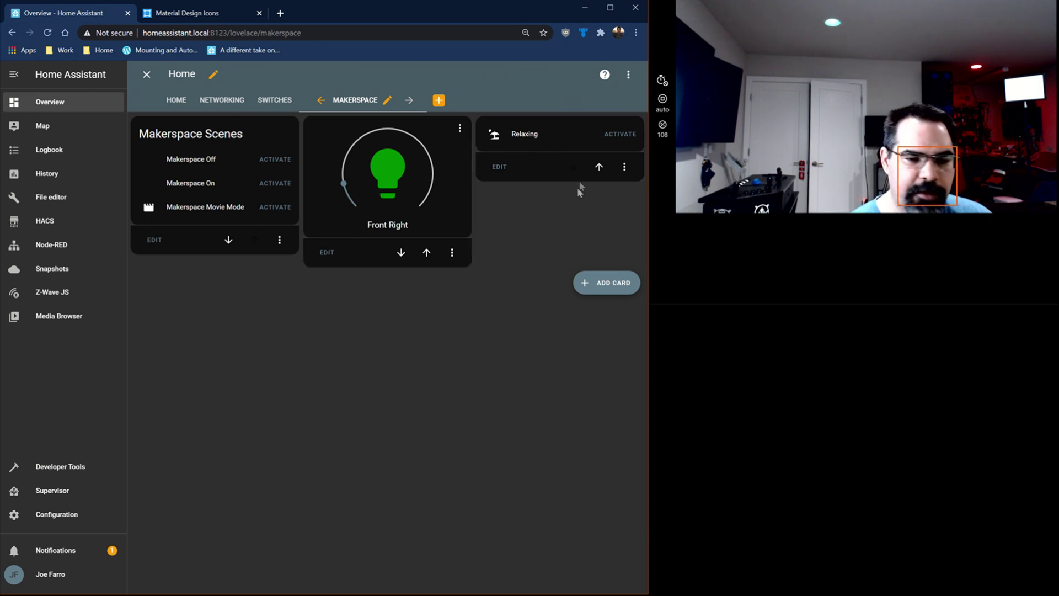
Test the scenes by activating Relaxing, Makerspace Off, then Relaxing again
{"action": "left_click", "coordinate": [620, 141]}
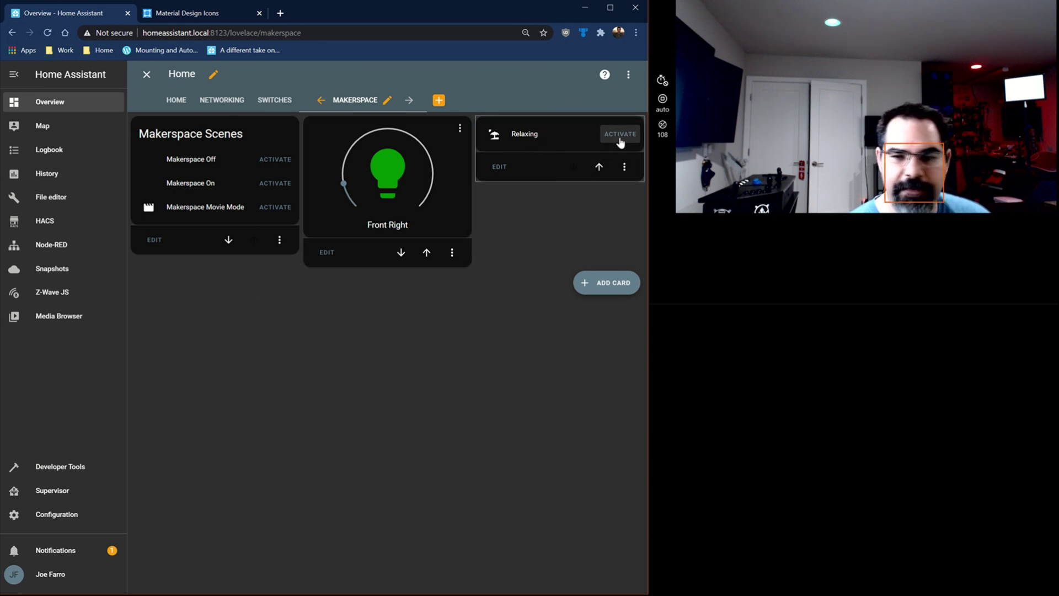
{"action": "left_click", "coordinate": [276, 161]}
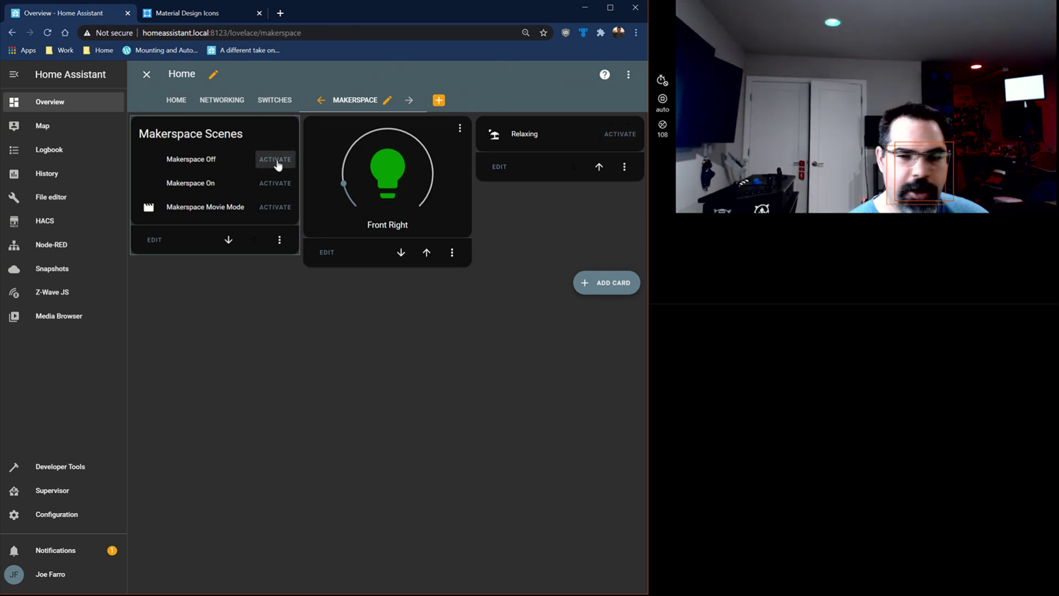
{"action": "left_click", "coordinate": [634, 140]}
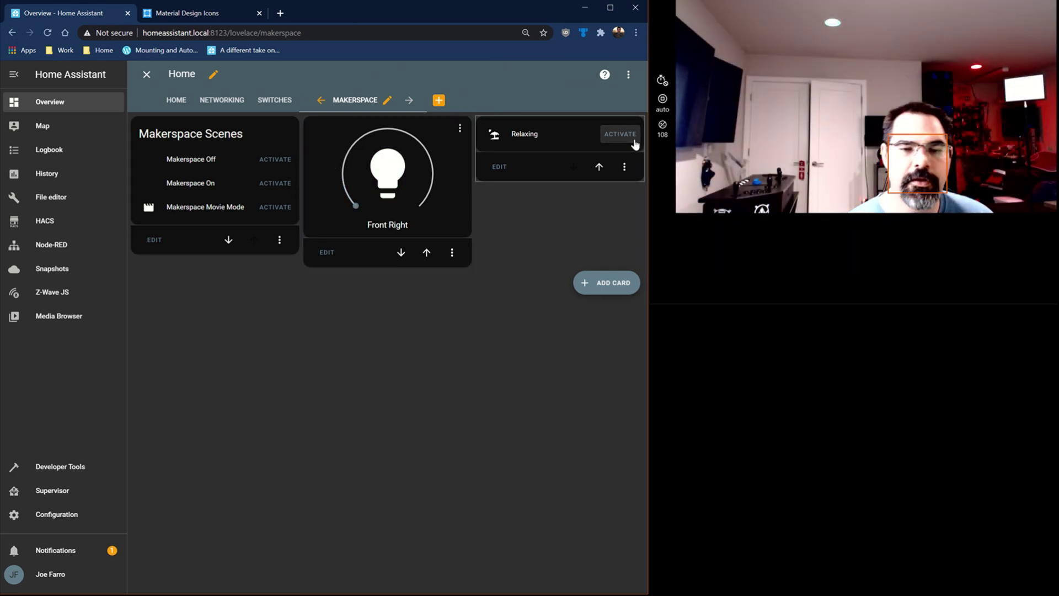
Add scene.relaxing to the Makerspace Scenes card and save it
{"action": "left_click", "coordinate": [165, 241]}
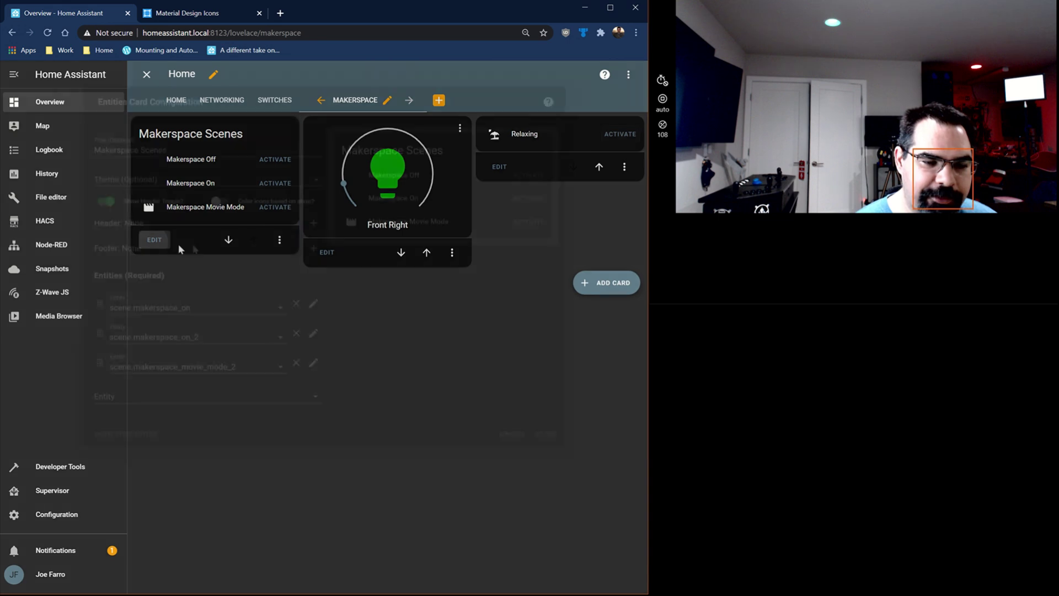
{"action": "left_click", "coordinate": [121, 398]}
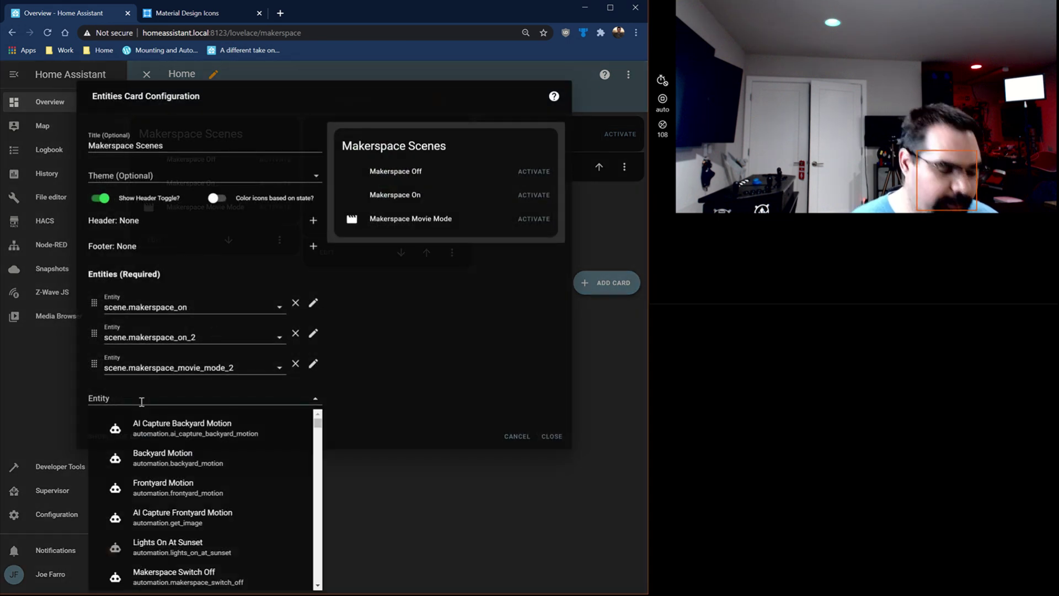
{"action": "type", "text": "scene.rel"}
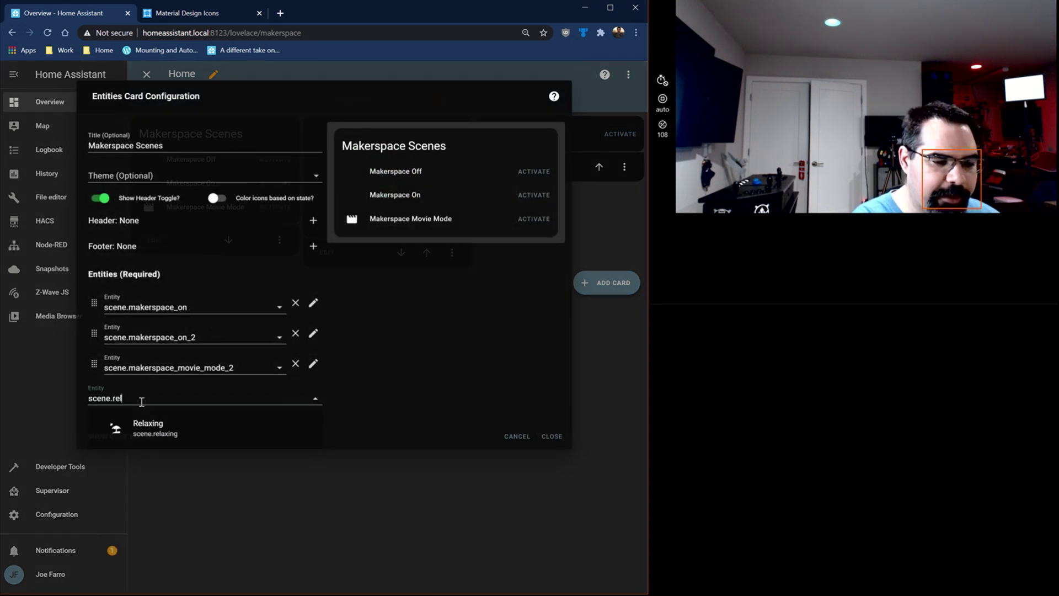
{"action": "left_click", "coordinate": [154, 436]}
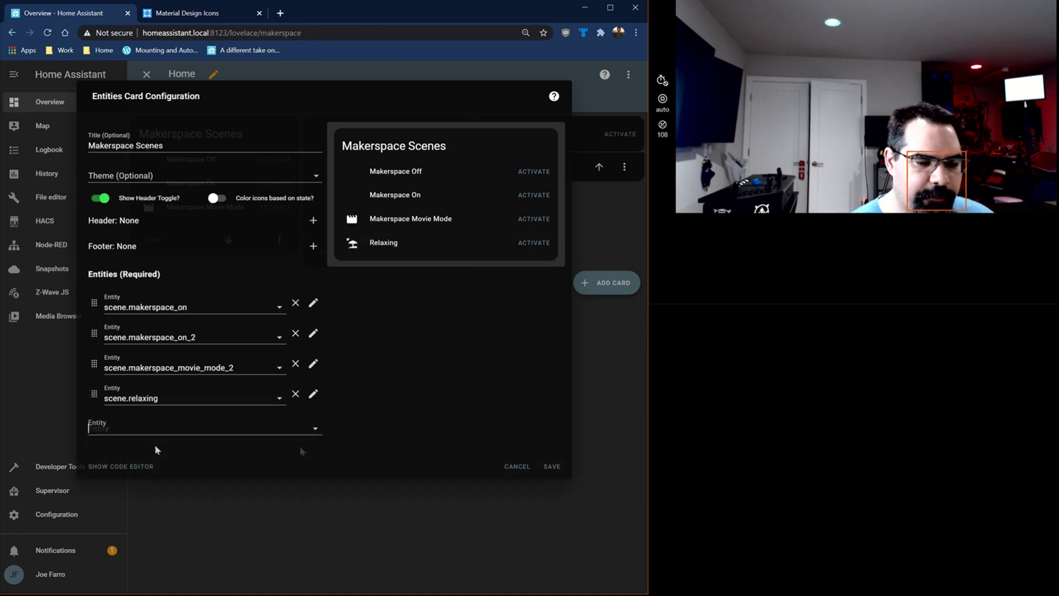
{"action": "left_click", "coordinate": [541, 464]}
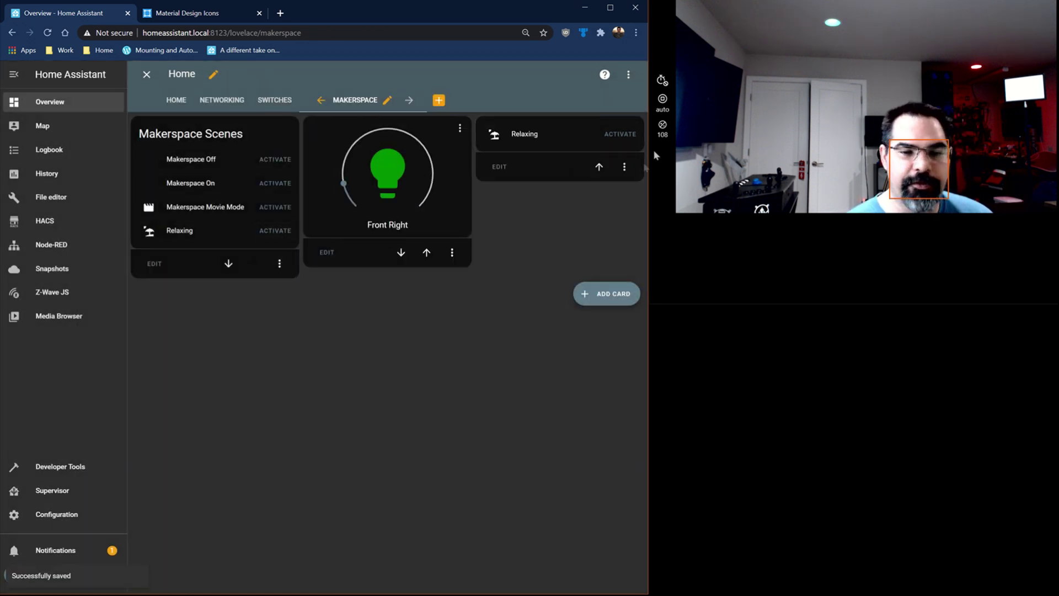
Delete the separate standalone Relaxing card
{"action": "left_click", "coordinate": [624, 167]}
{"action": "left_click", "coordinate": [609, 243]}
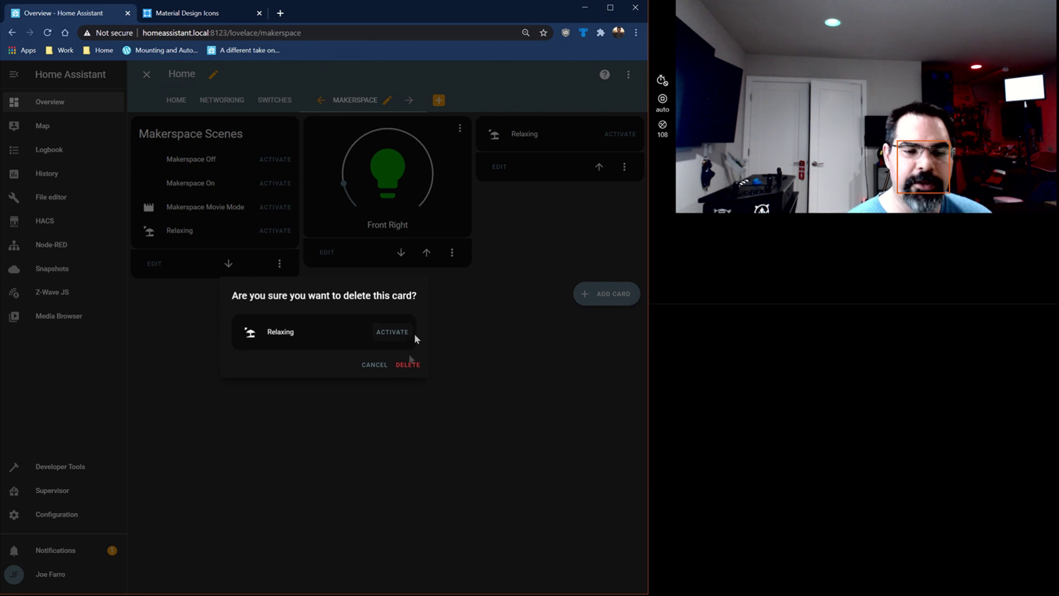
{"action": "left_click", "coordinate": [409, 365]}
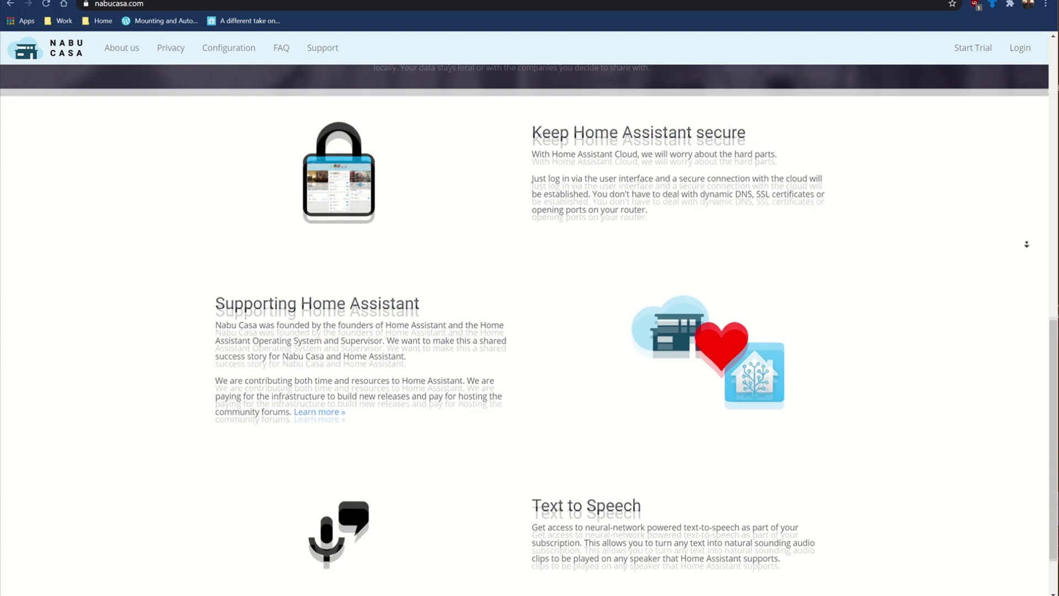
Autoscroll down the Nabu Casa page past Text to Speech to the footer
{"action": "middle_click", "coordinate": [1028, 245]}
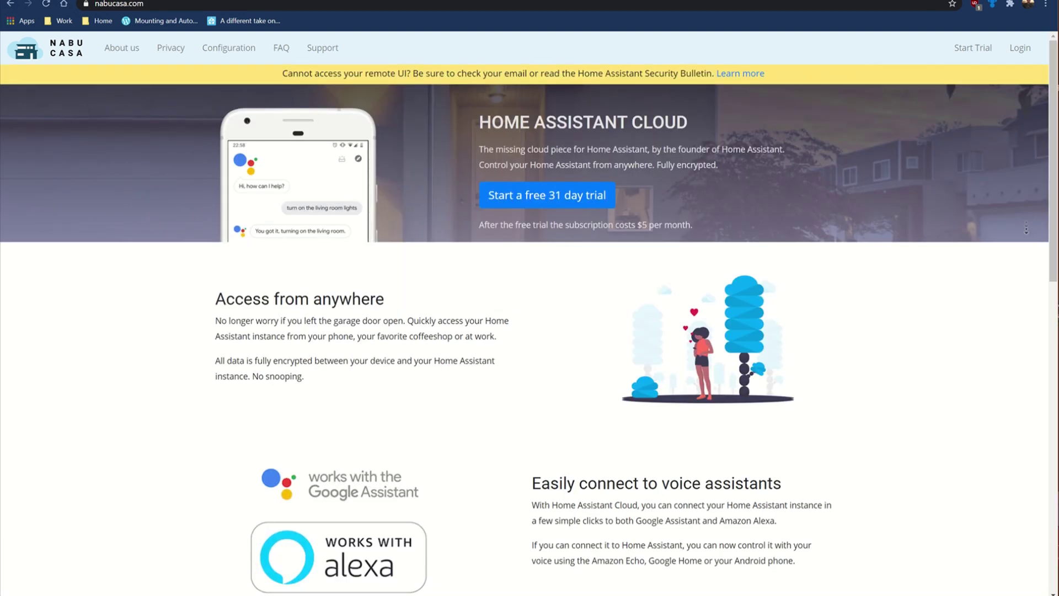
{"action": "middle_click", "coordinate": [1026, 245]}
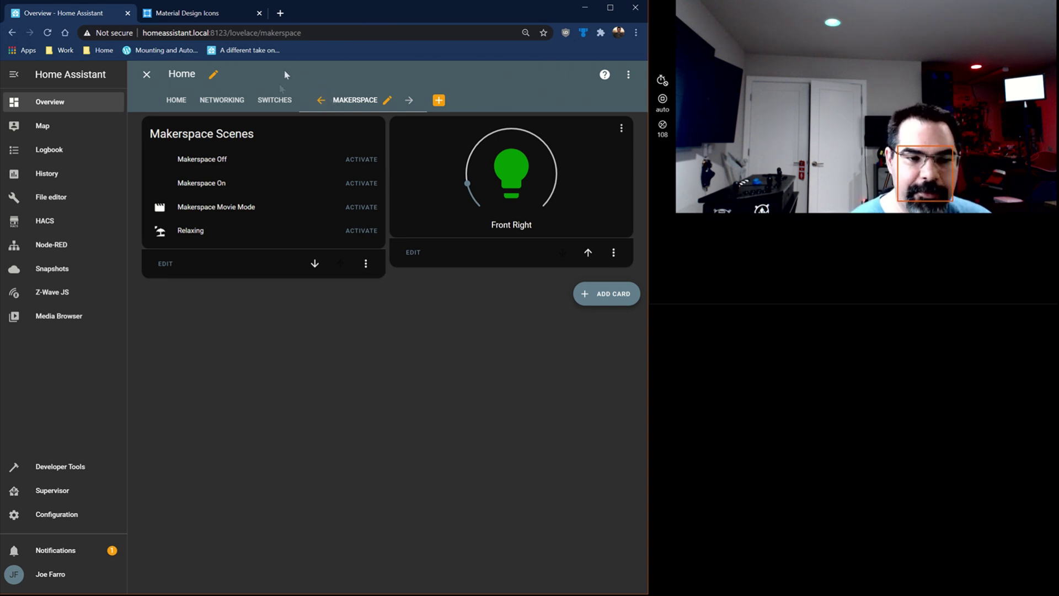
Turn off the Makerspace Zwave Switch from the Switches dashboard view
{"action": "left_click", "coordinate": [274, 100]}
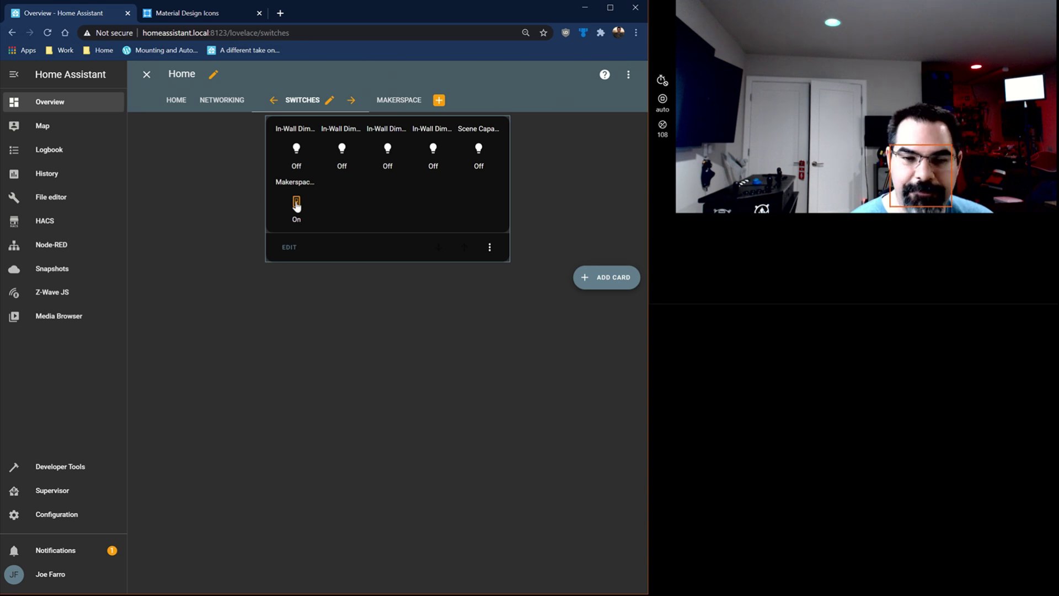
{"action": "left_click", "coordinate": [296, 203]}
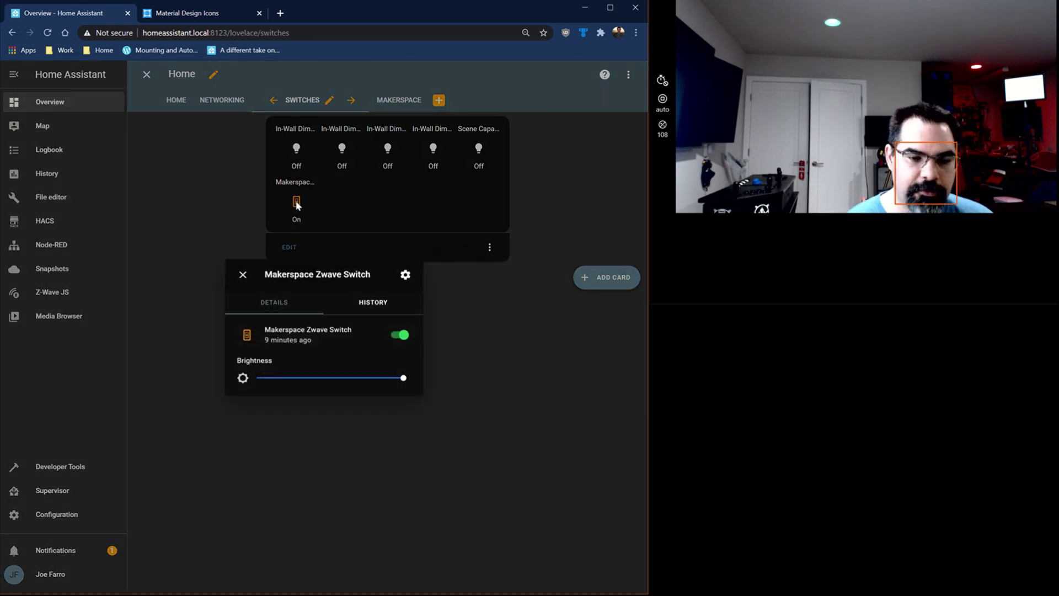
{"action": "left_click", "coordinate": [403, 338]}
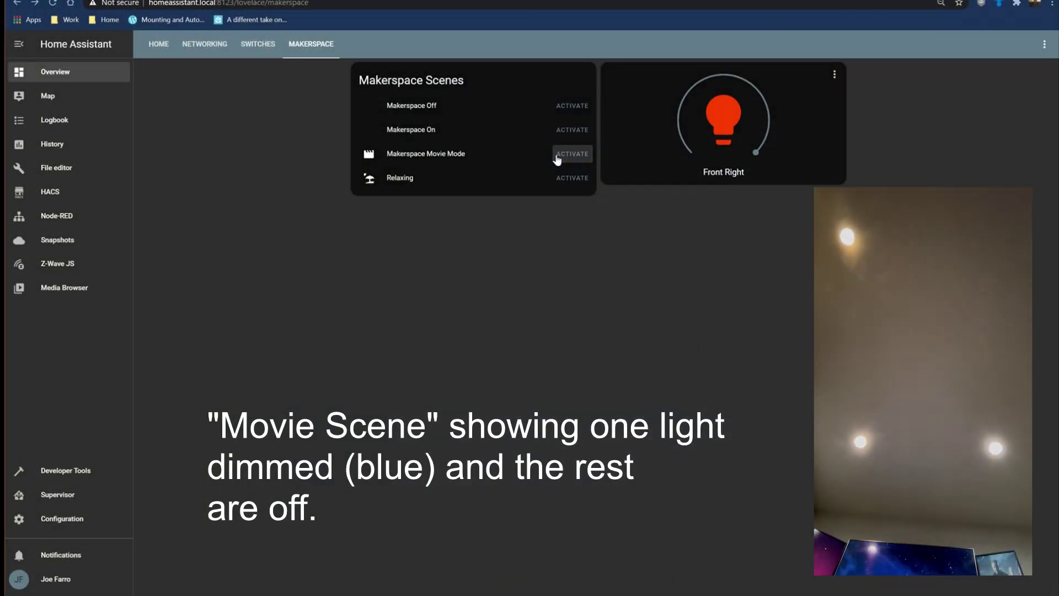
Activate Makerspace Movie Mode, Relaxing, Makerspace On, then Makerspace Off in turn
{"action": "left_click", "coordinate": [557, 160]}
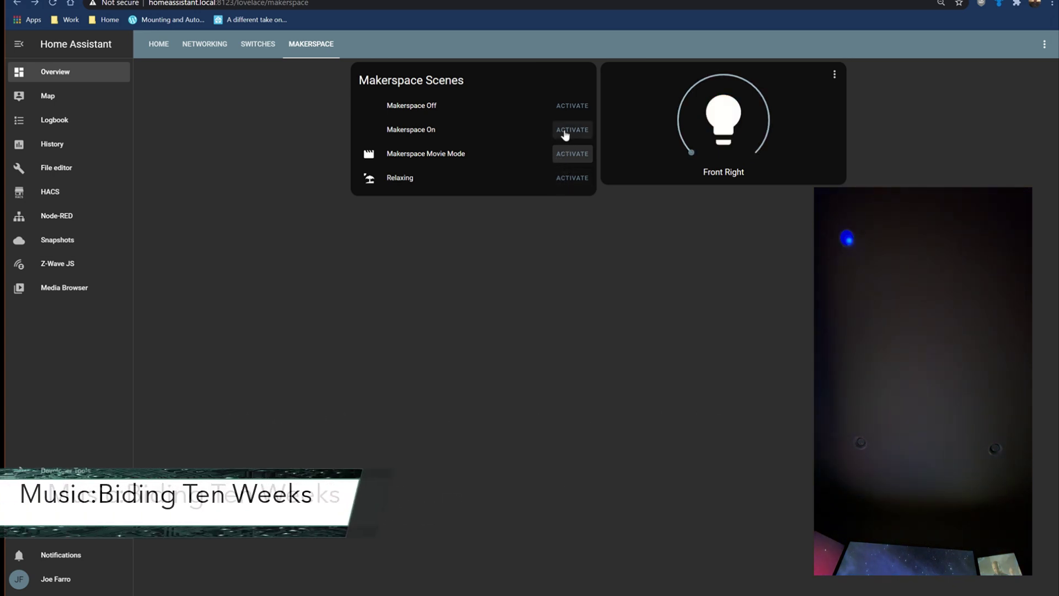
{"action": "left_click", "coordinate": [573, 178]}
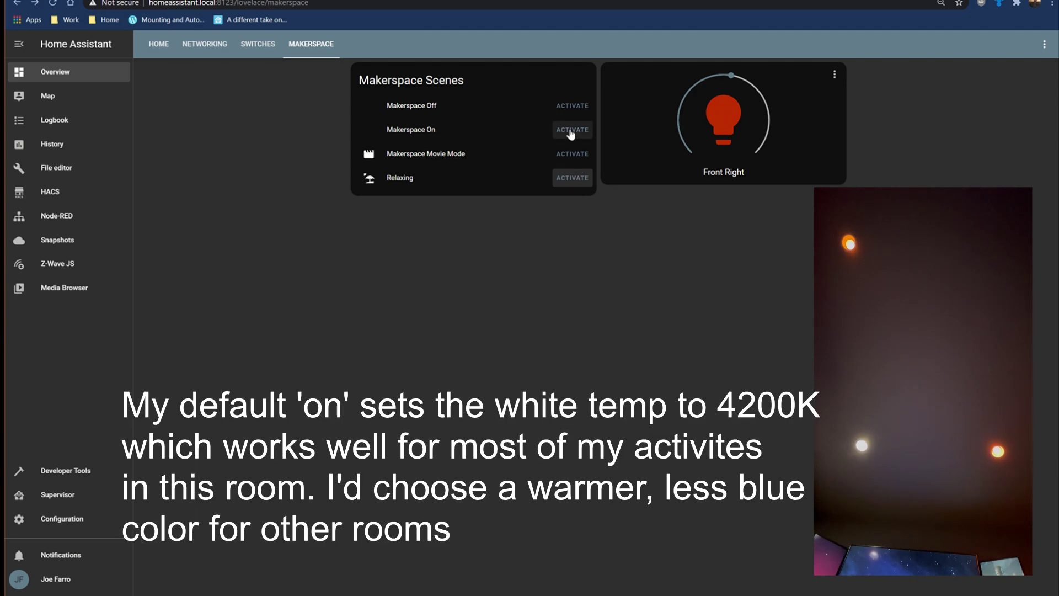
{"action": "left_click", "coordinate": [571, 130]}
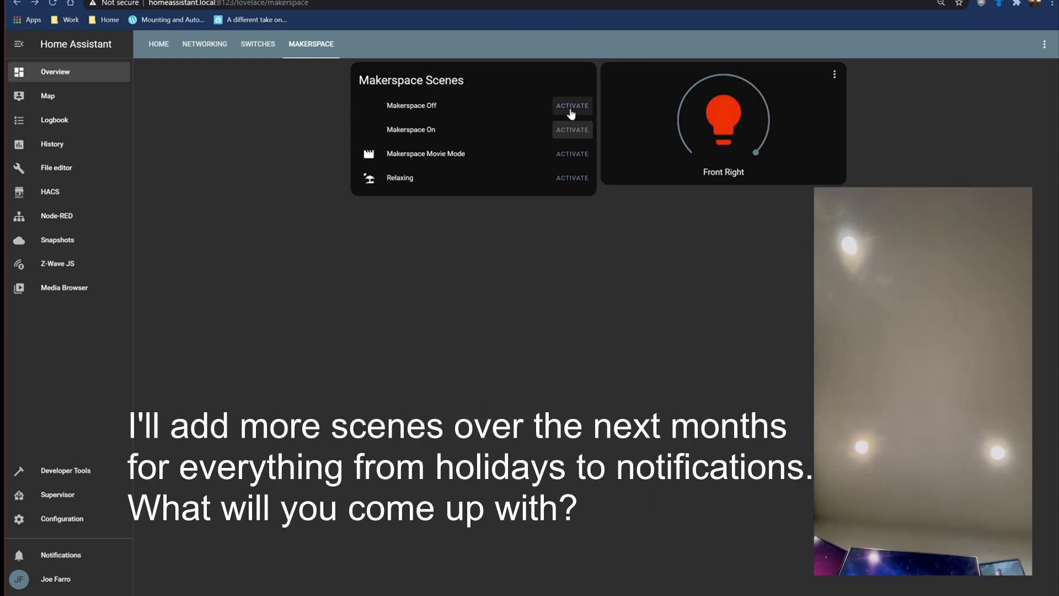
{"action": "left_click", "coordinate": [571, 107]}
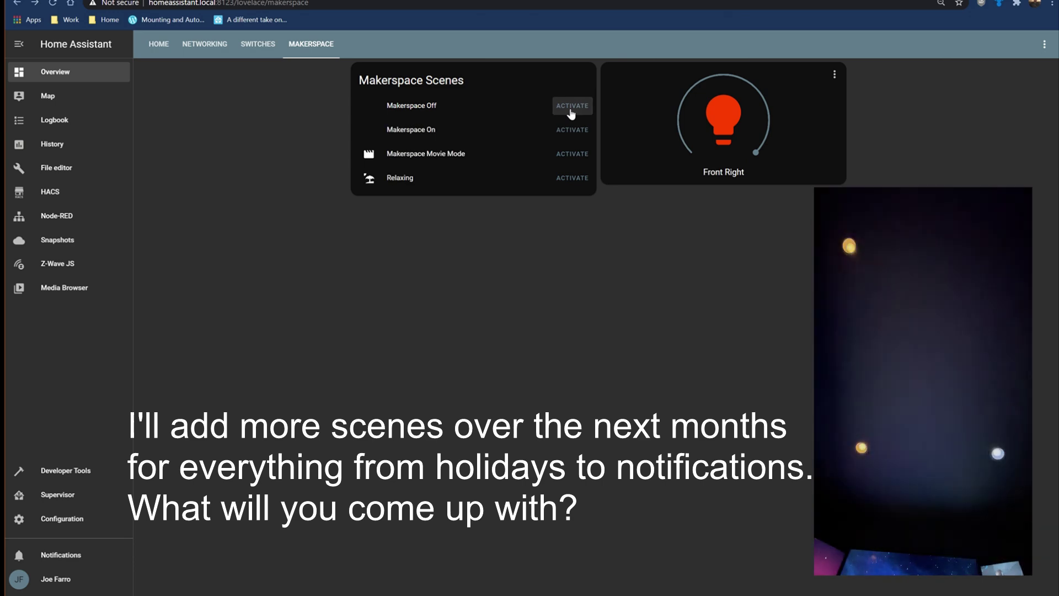